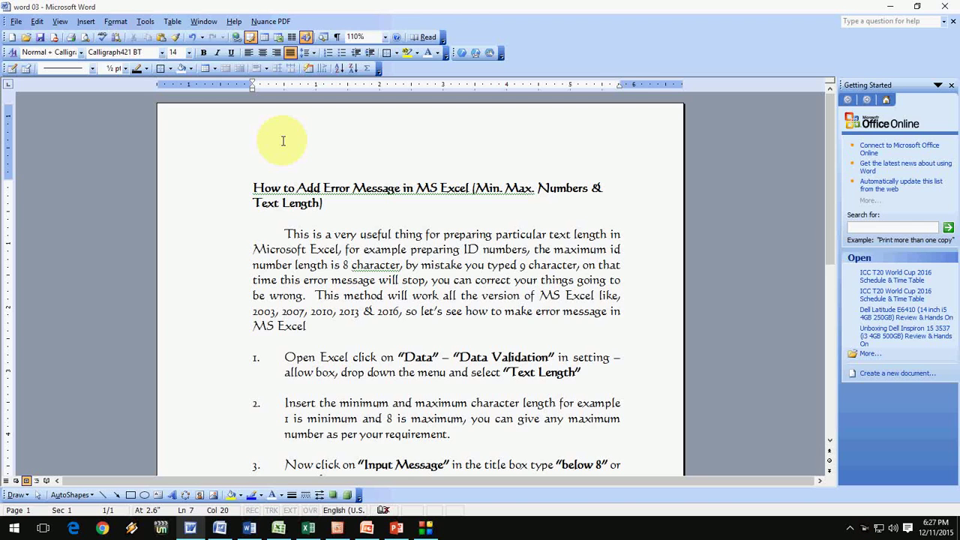
# Set and confirm a password to open 'word 03' in the Tools > Options Security settings.
pyautogui.click(319, 264)
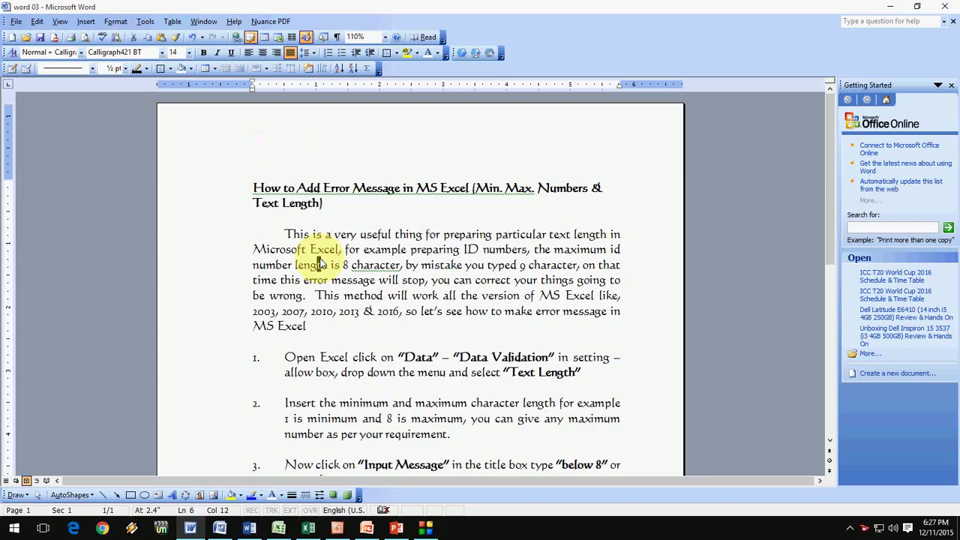
pyautogui.click(330, 217)
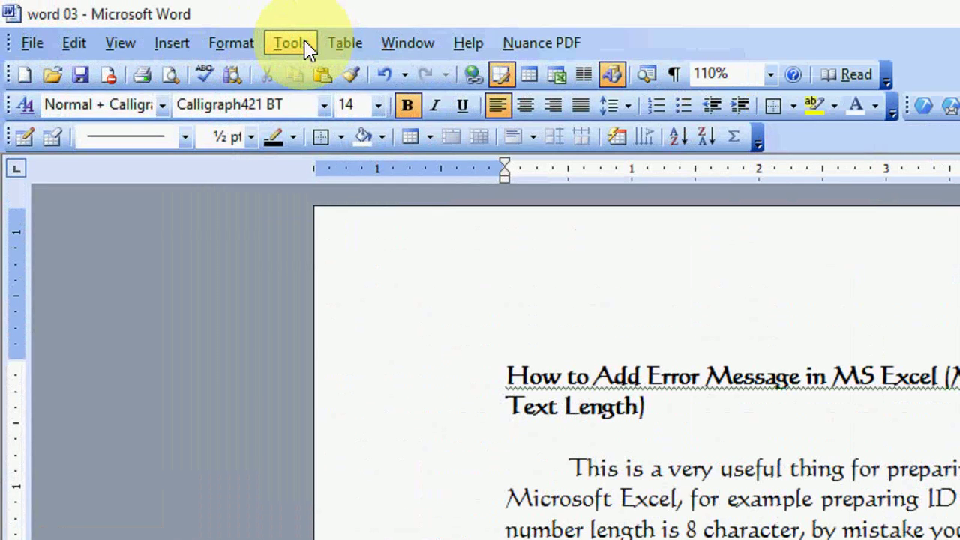
pyautogui.click(151, 21)
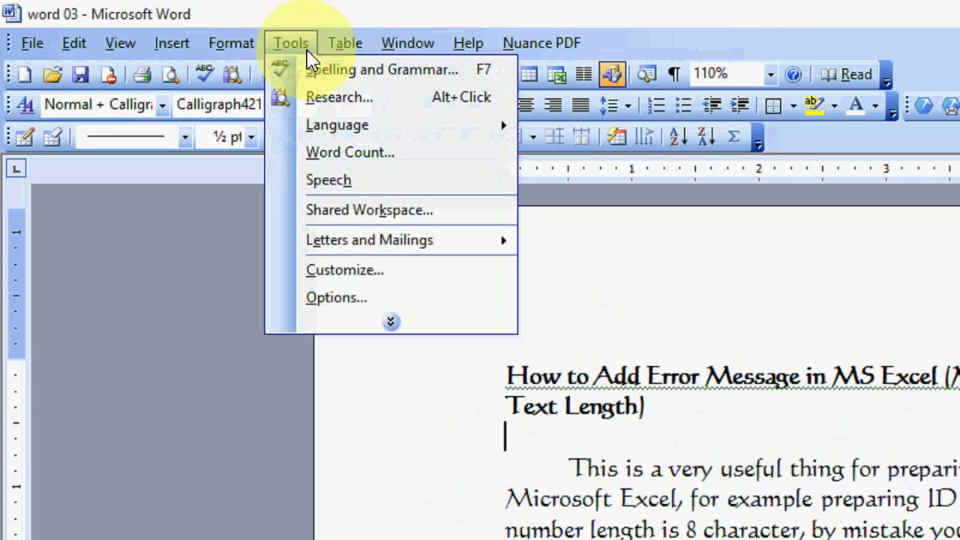
pyautogui.click(367, 298)
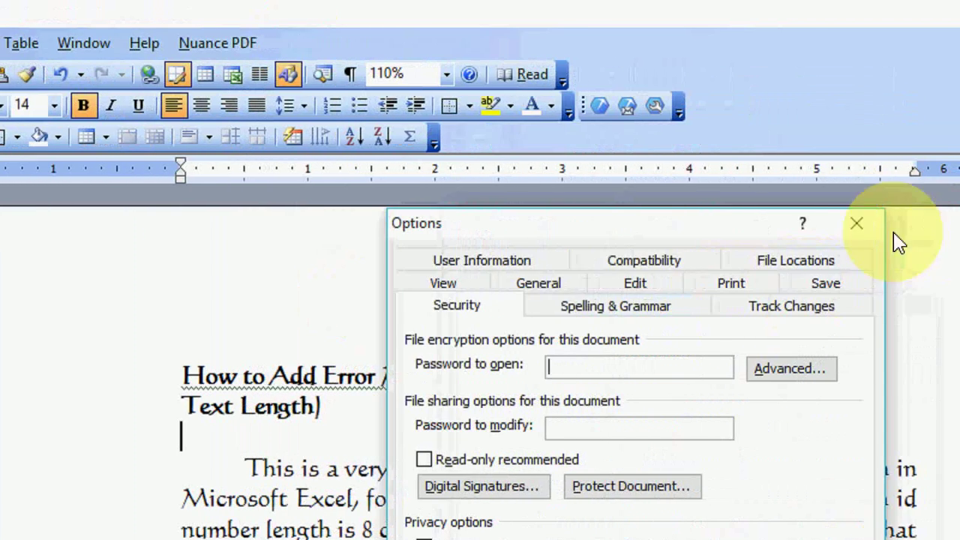
pyautogui.click(473, 309)
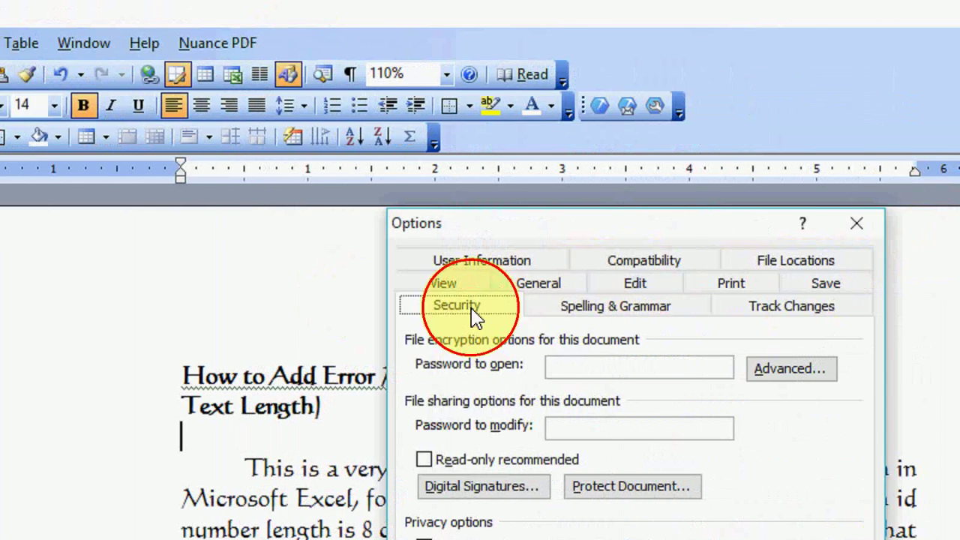
pyautogui.click(573, 367)
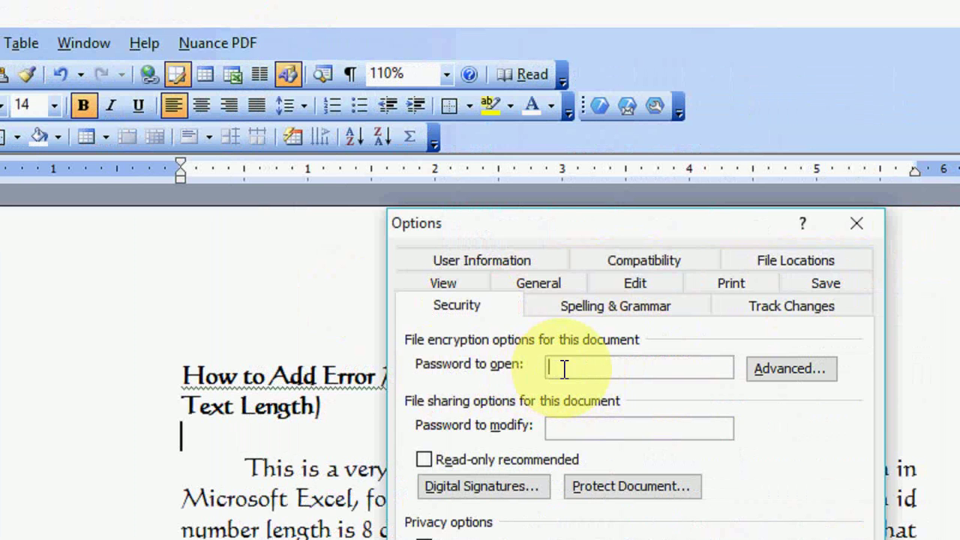
pyautogui.write('123')
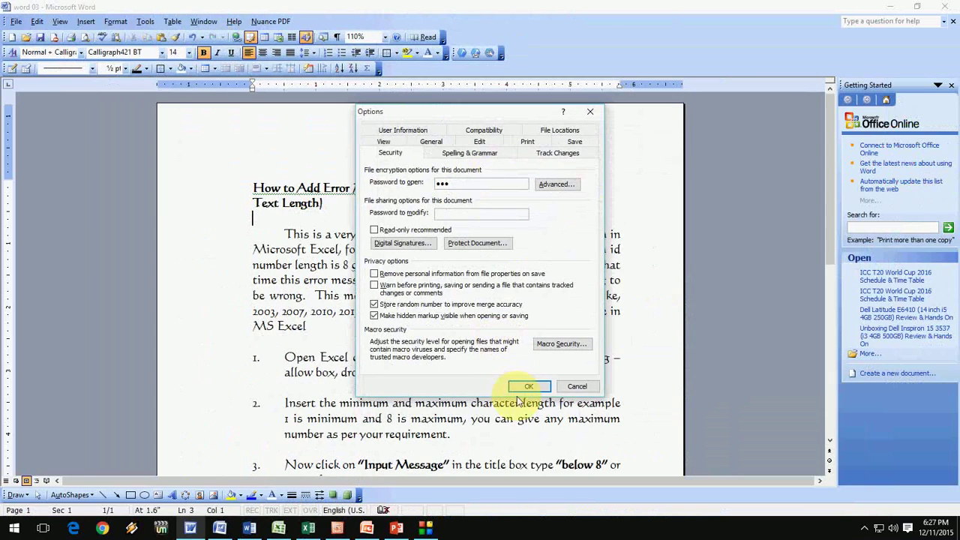
pyautogui.click(523, 387)
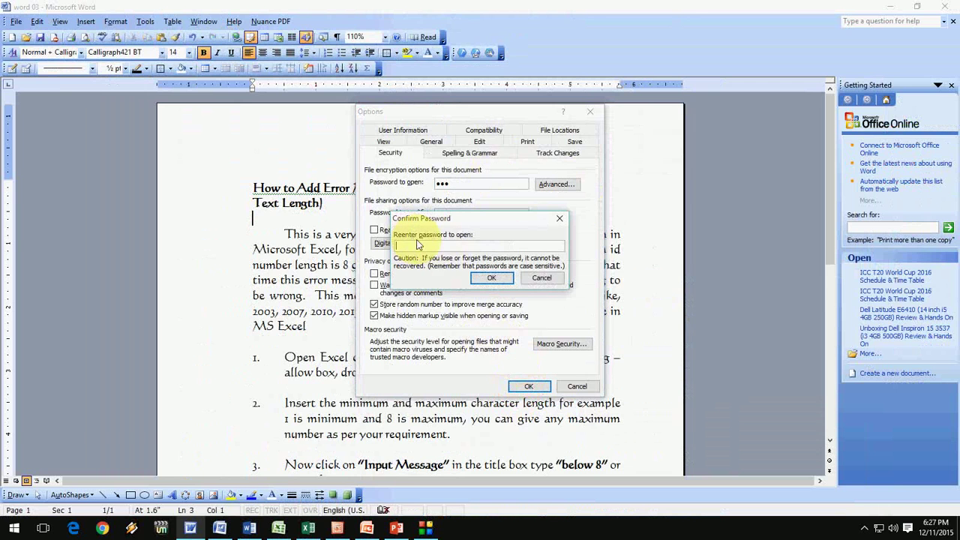
pyautogui.write('123')
pyautogui.click(492, 278)
pyautogui.press('Return')
pyautogui.click(433, 280)
# Close the 'word 03' document, saving the changes.
pyautogui.click(378, 245)
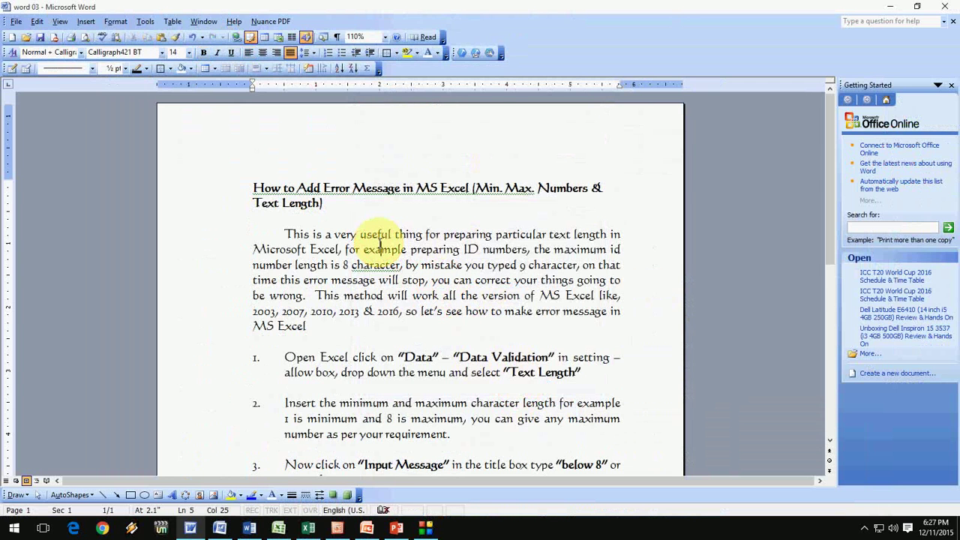
pyautogui.hotkey('alt', 'f')
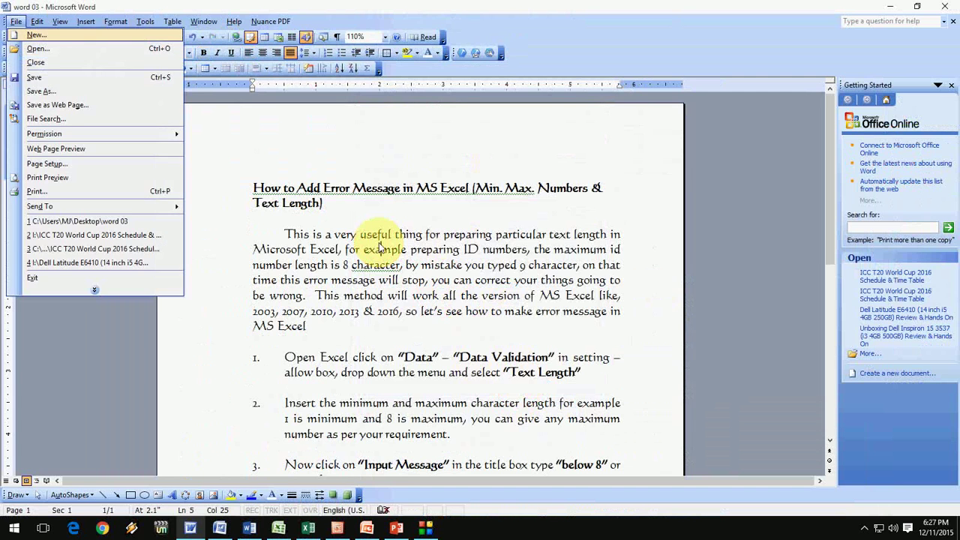
pyautogui.press('c')
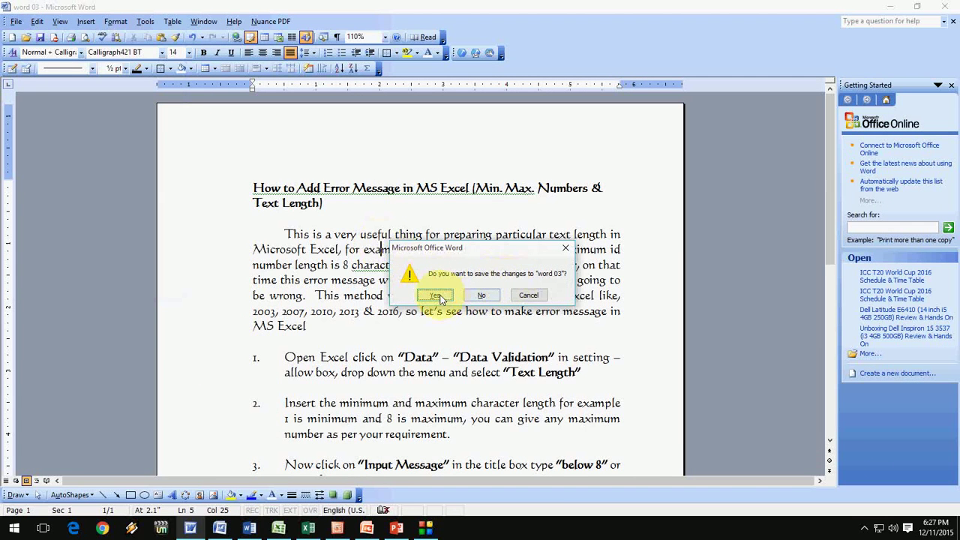
pyautogui.click(435, 294)
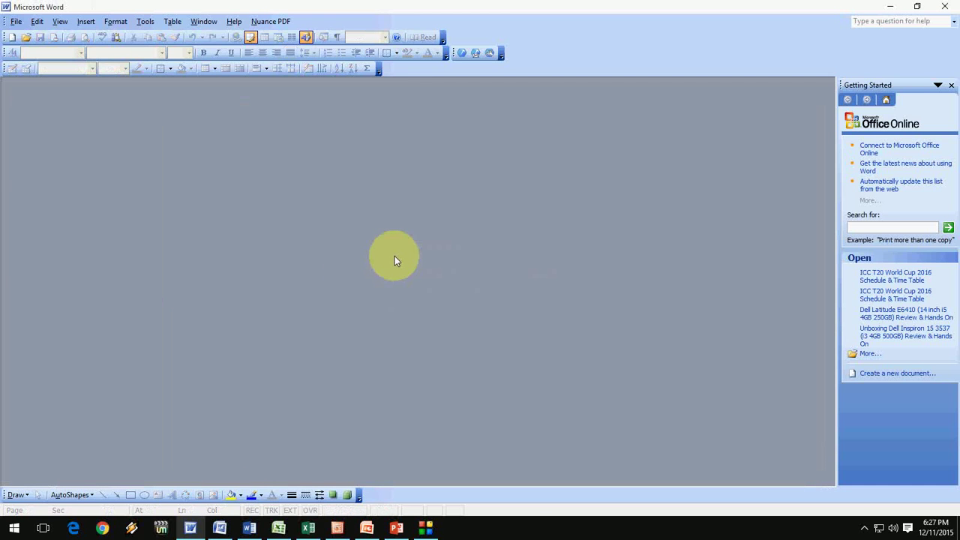
# Switch to Document2 and begin saving it under the name 'word 2007'.
pyautogui.click(222, 531)
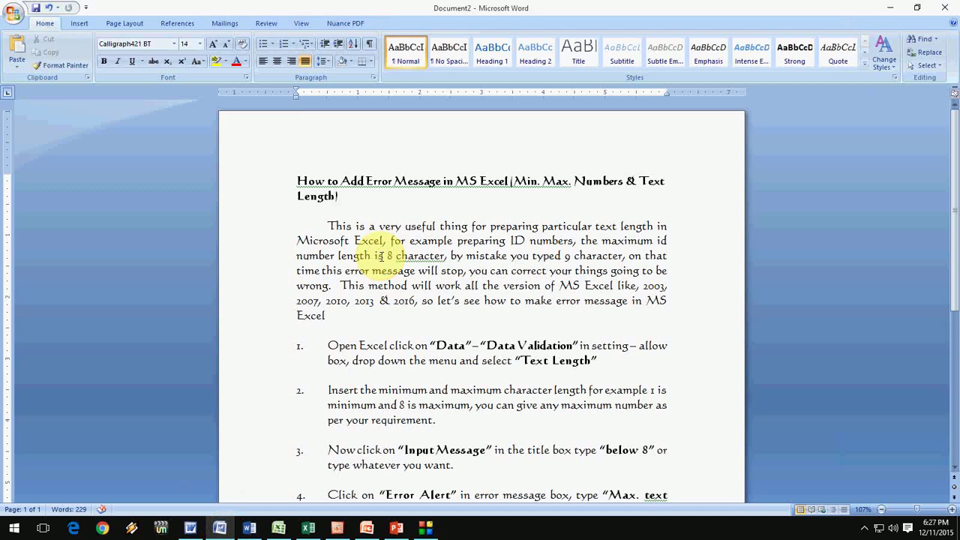
pyautogui.click(390, 226)
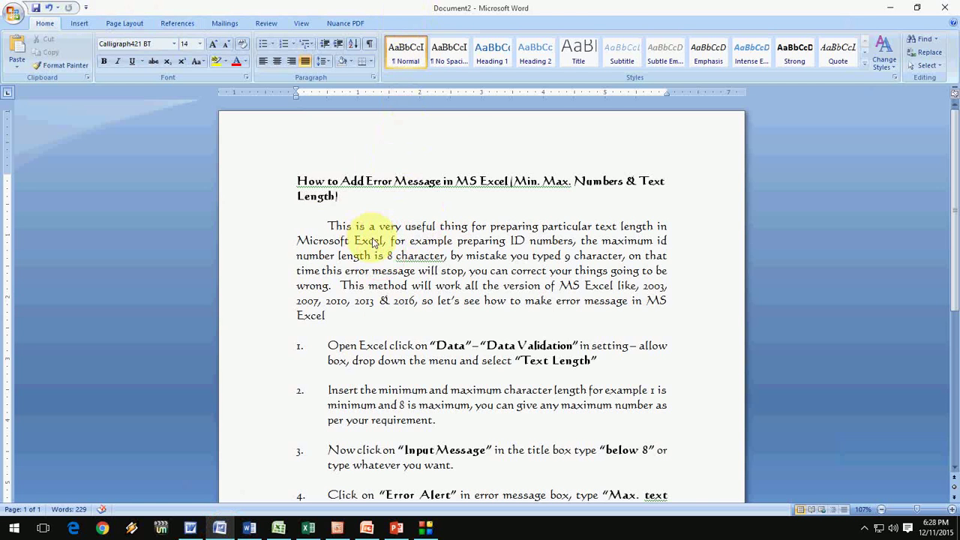
pyautogui.hotkey('ctrl', 's')
pyautogui.moveTo(167, 19); pyautogui.dragTo(341, 33)
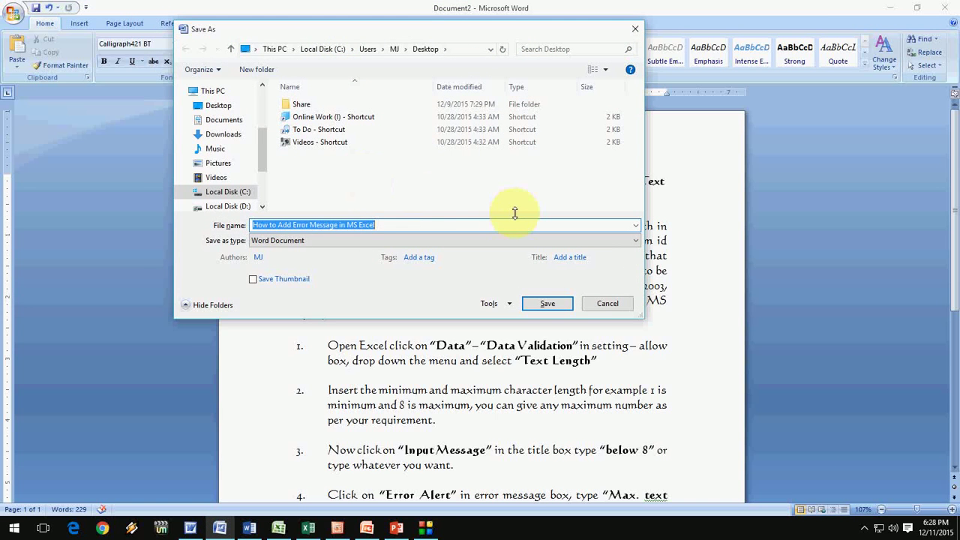
pyautogui.write('word 2007')
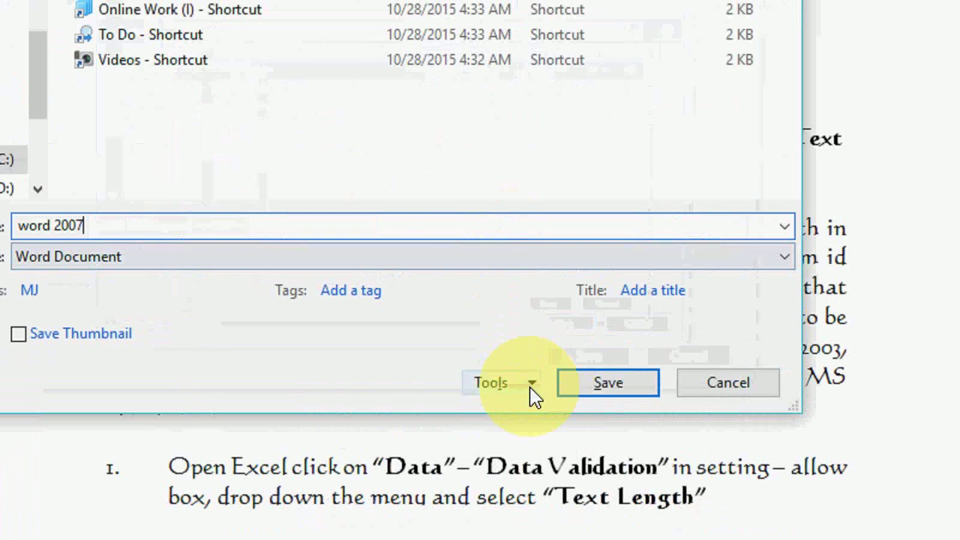
# Add a confirmed password to open in General Options and save 'word 2007'.
pyautogui.click(532, 385)
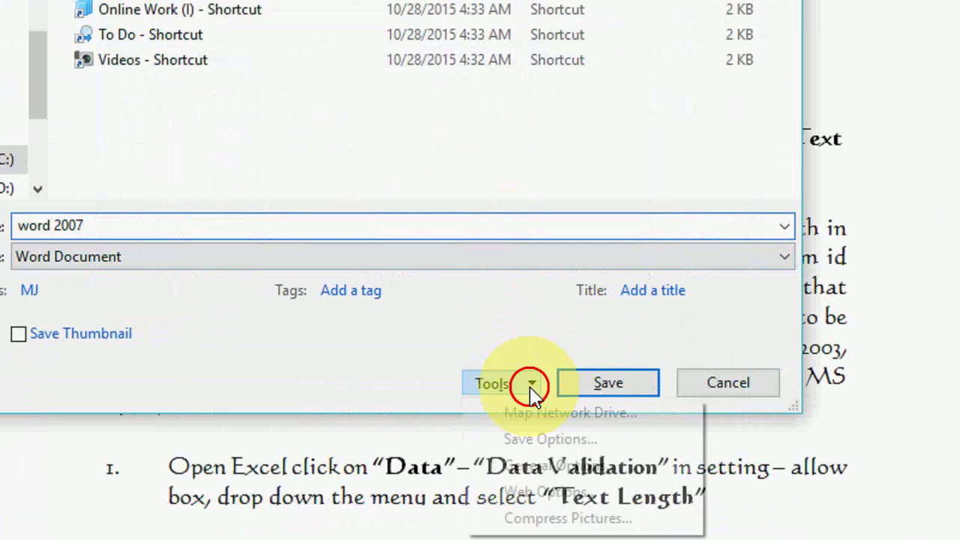
pyautogui.click(559, 461)
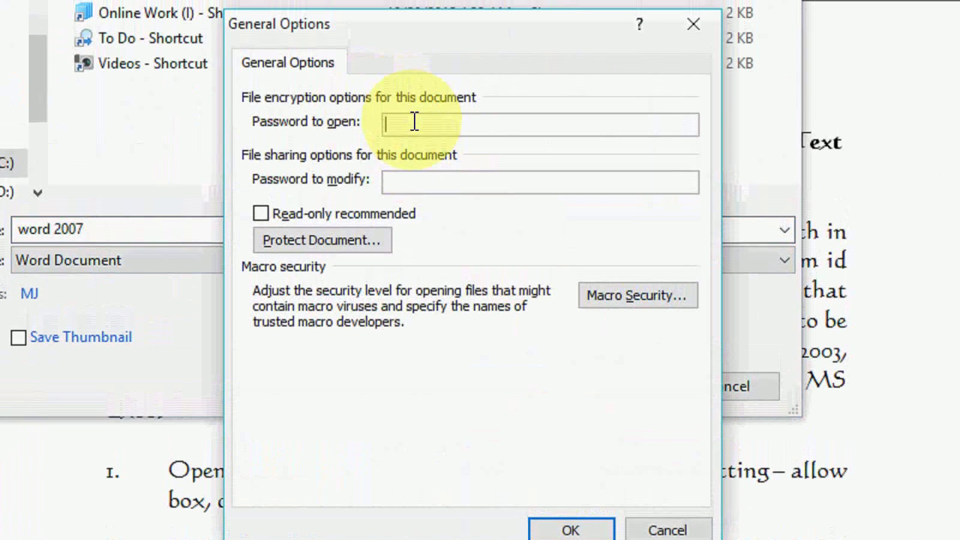
pyautogui.click(414, 122)
pyautogui.write('123')
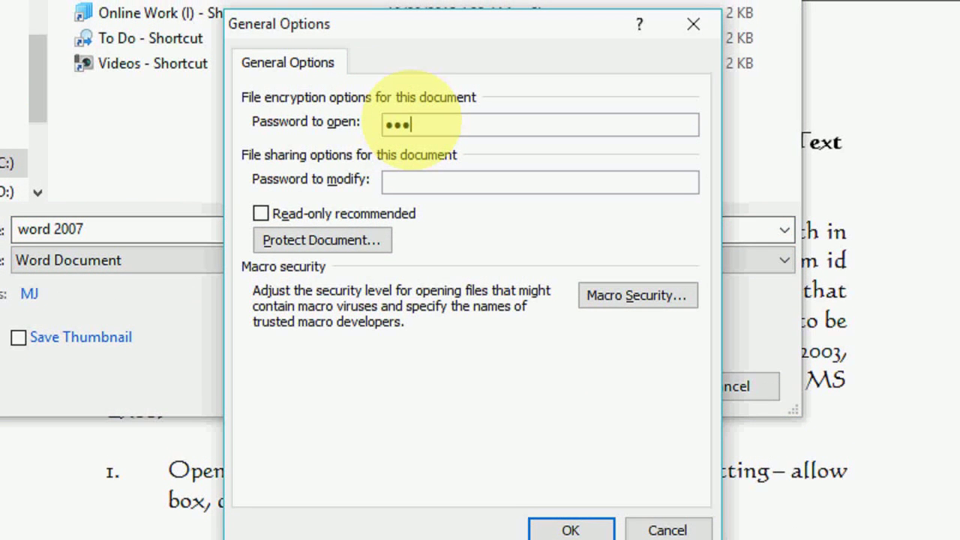
pyautogui.click(564, 528)
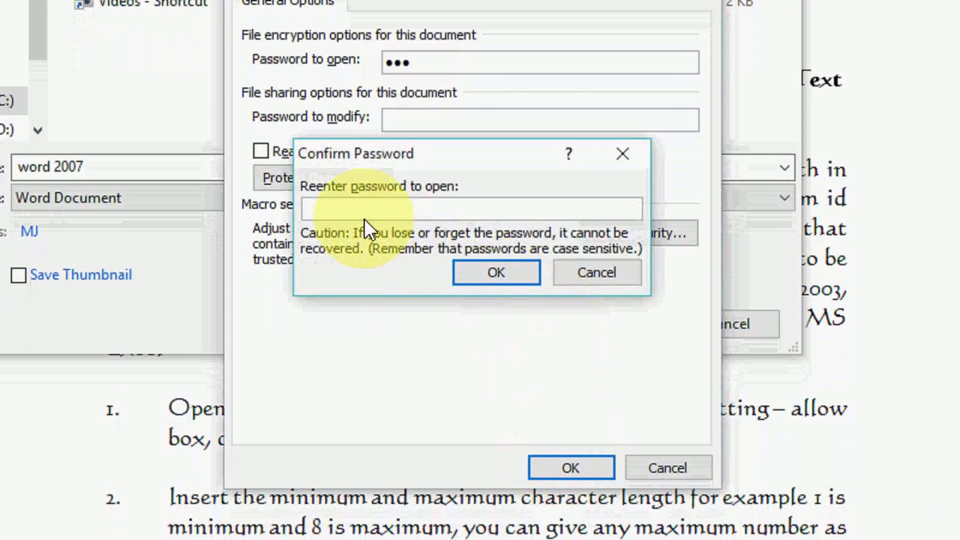
pyautogui.write('123')
pyautogui.click(496, 272)
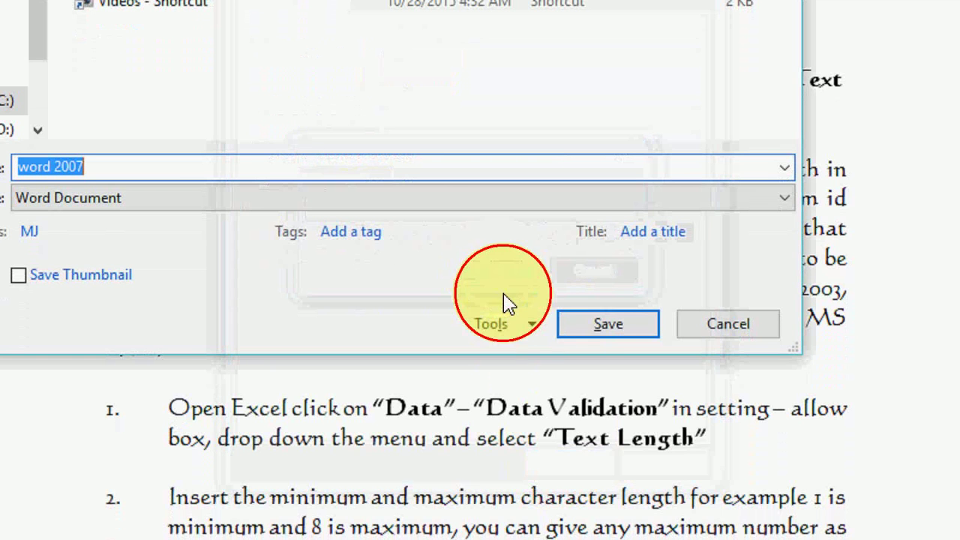
pyautogui.click(602, 325)
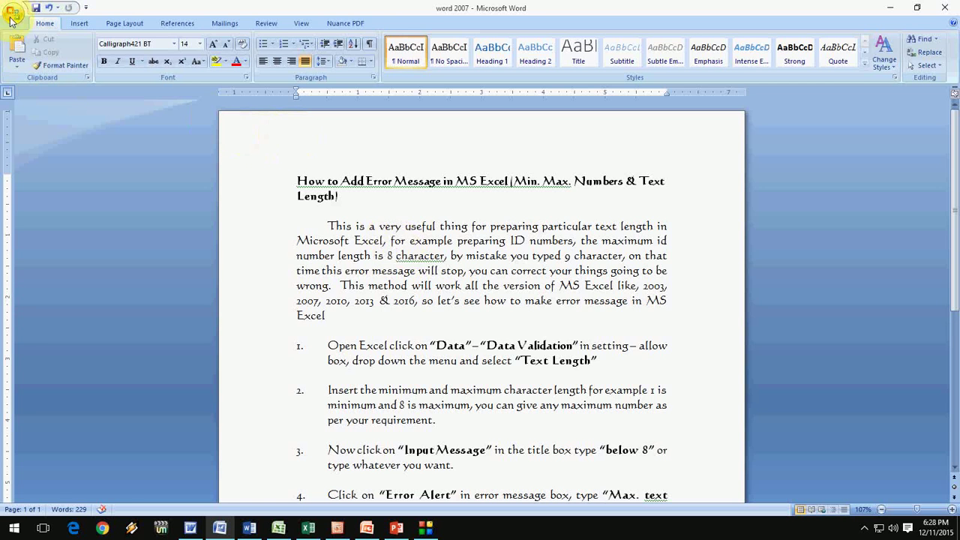
# Start a Save As for 'word 2007 final', then cancel General Options and the Save As dialog.
pyautogui.click(15, 19)
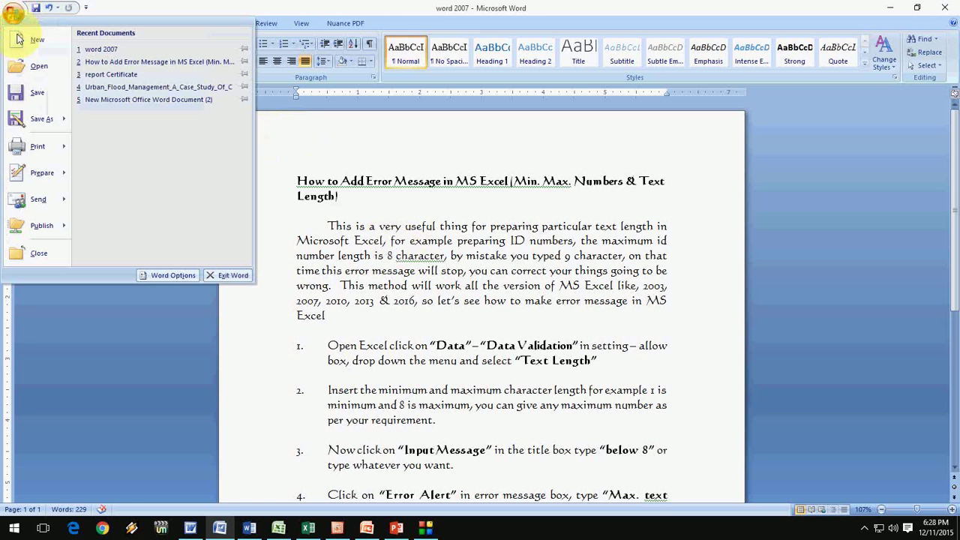
pyautogui.click(36, 125)
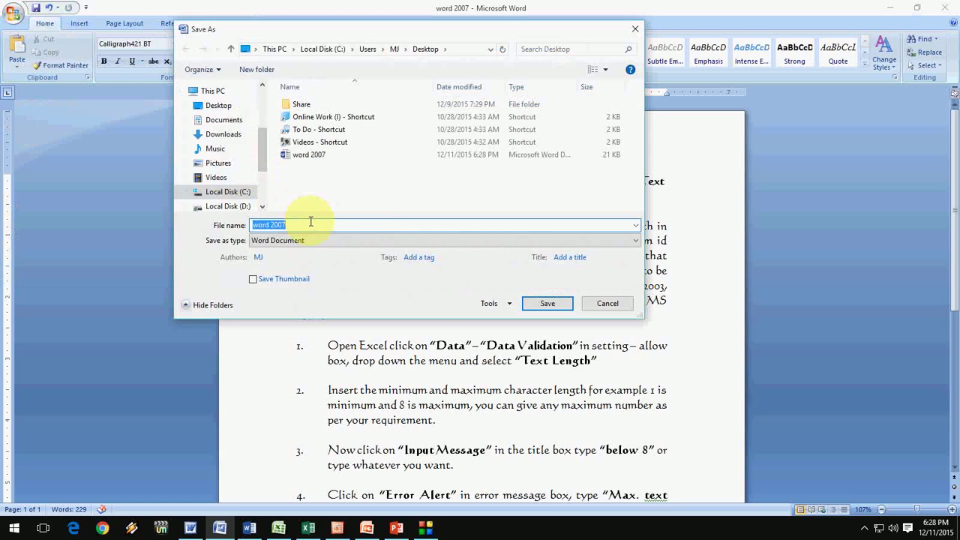
pyautogui.press('End')
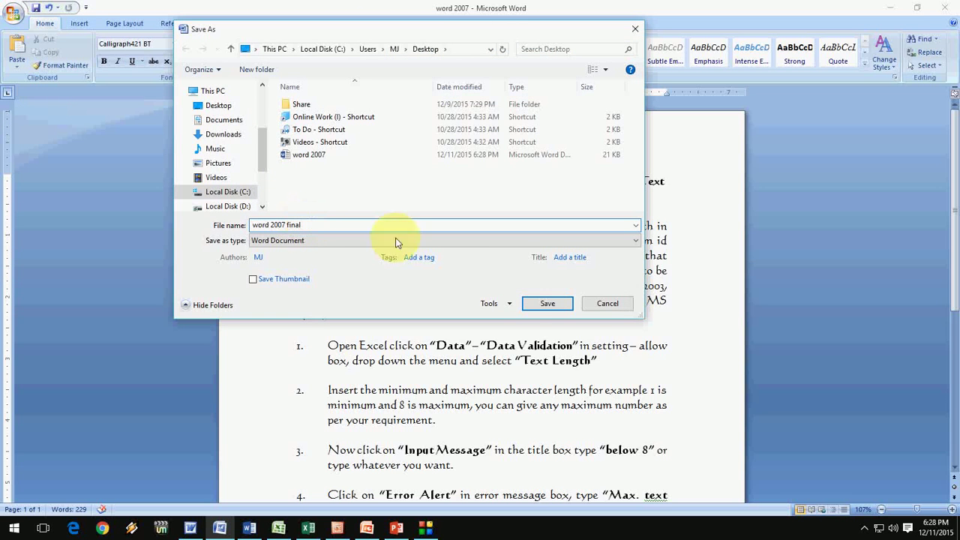
pyautogui.click(495, 304)
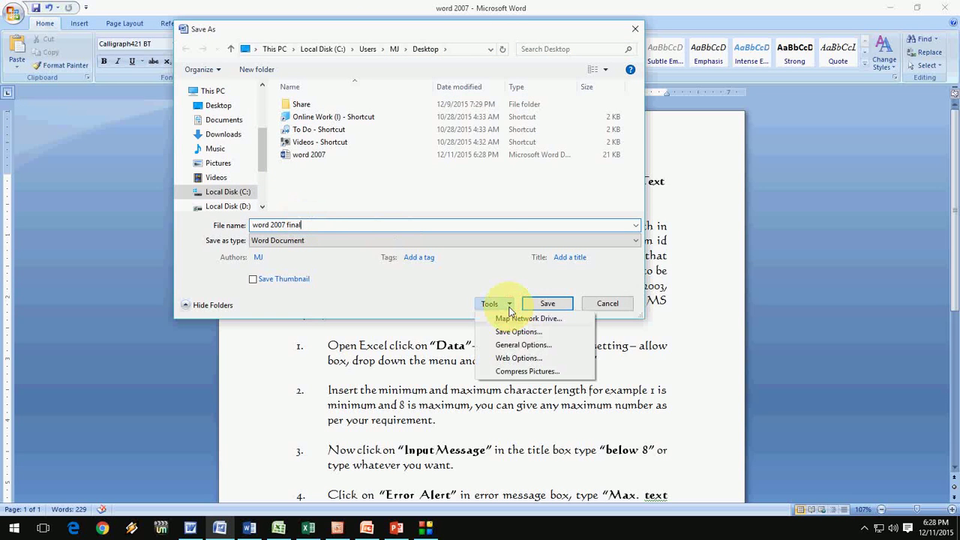
pyautogui.click(518, 344)
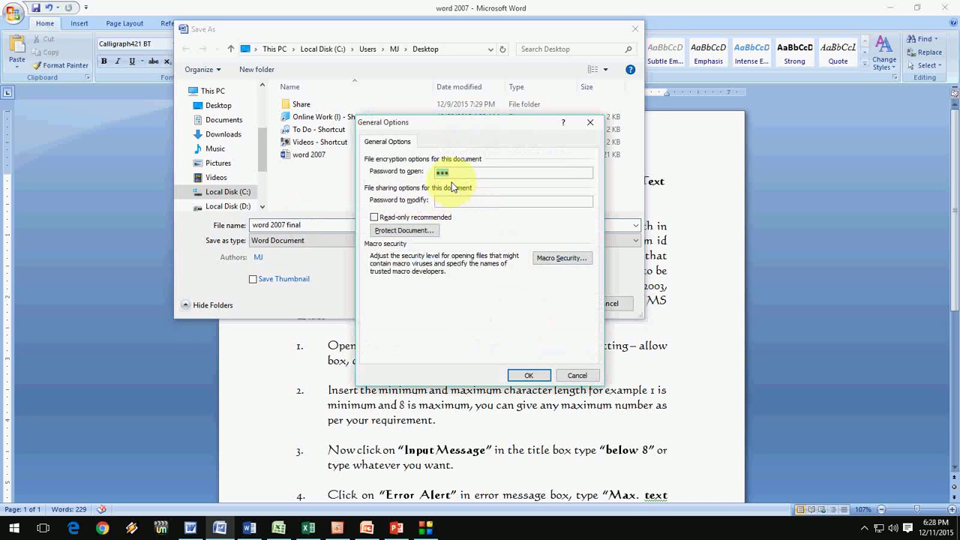
pyautogui.click(575, 375)
pyautogui.click(608, 305)
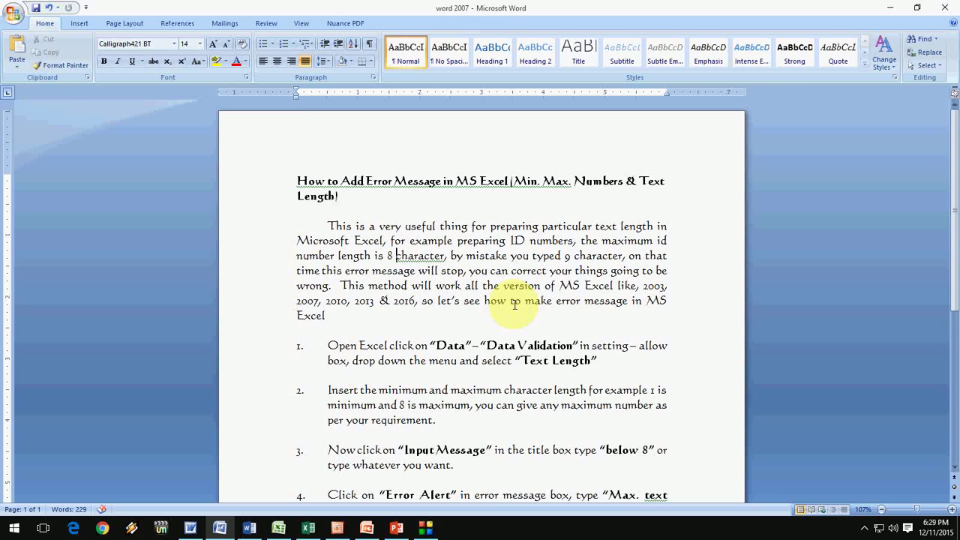
# Switch to the Word 2016 document and set up a Desktop save named '2016'.
pyautogui.click(253, 531)
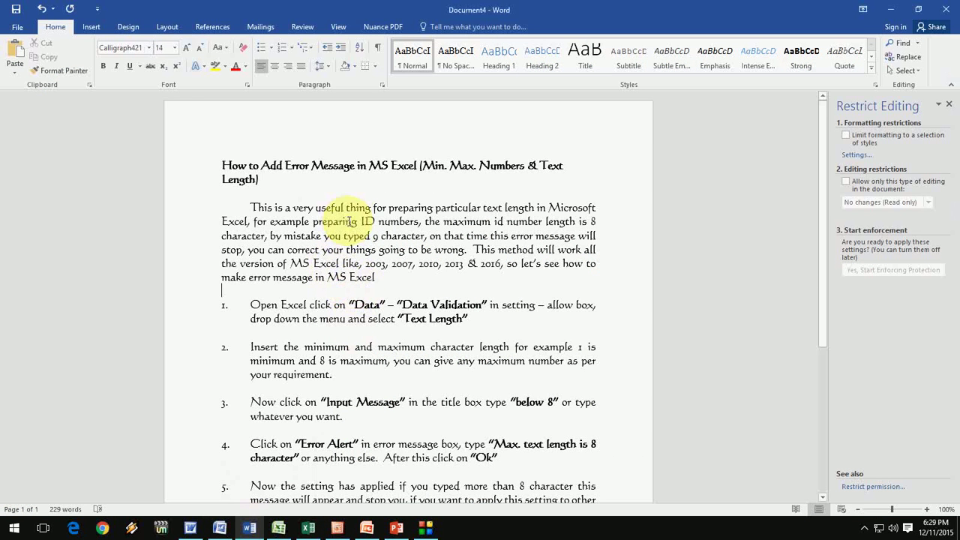
pyautogui.hotkey('ctrl', 's')
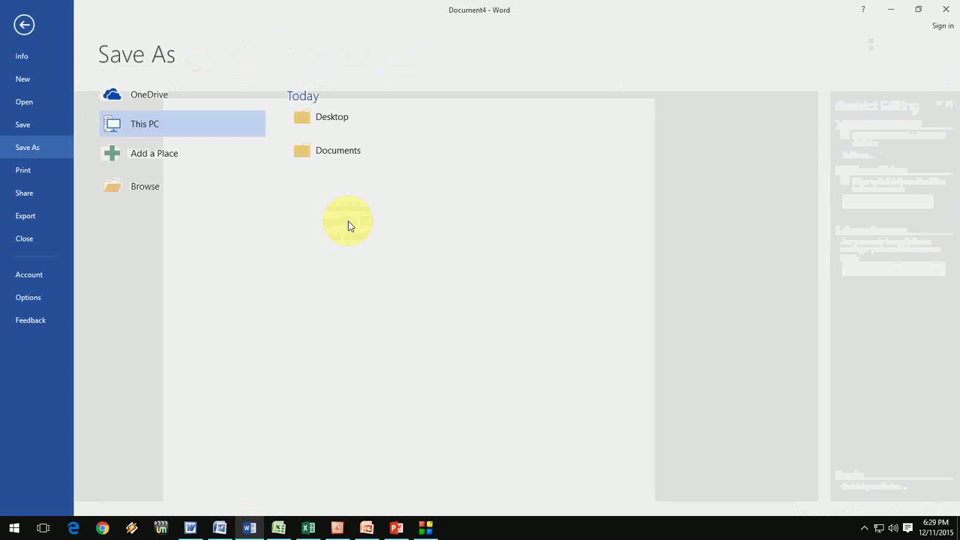
pyautogui.click(144, 187)
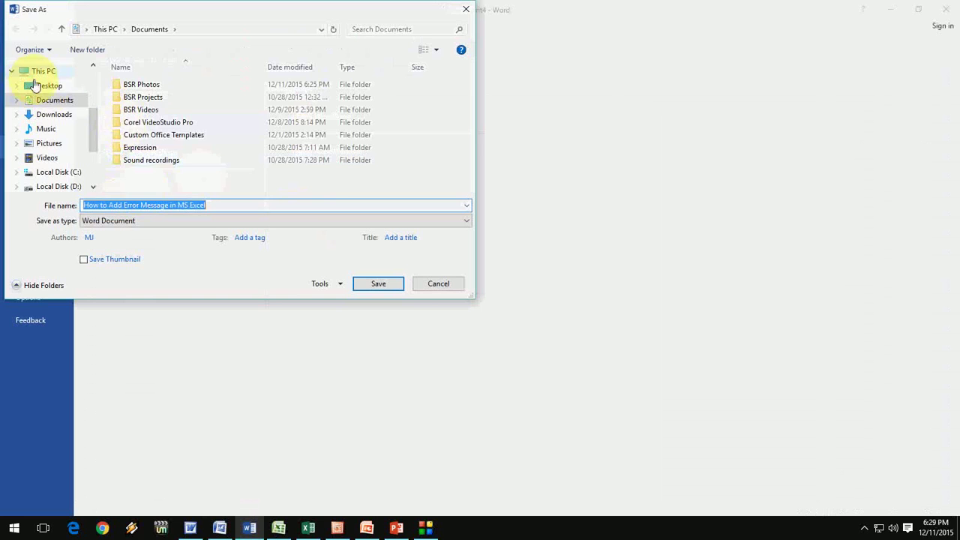
pyautogui.click(47, 87)
pyautogui.moveTo(215, 202); pyautogui.dragTo(28, 200)
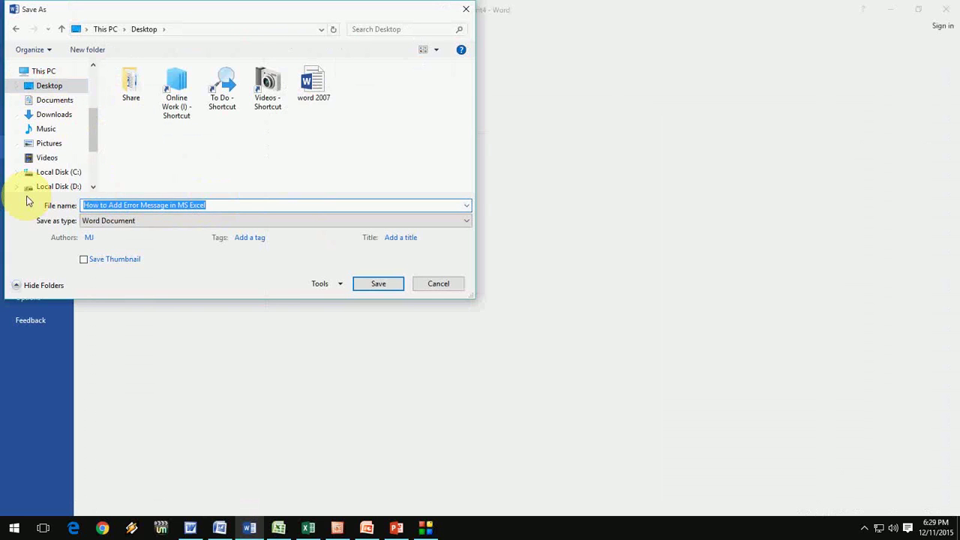
pyautogui.write('2016')
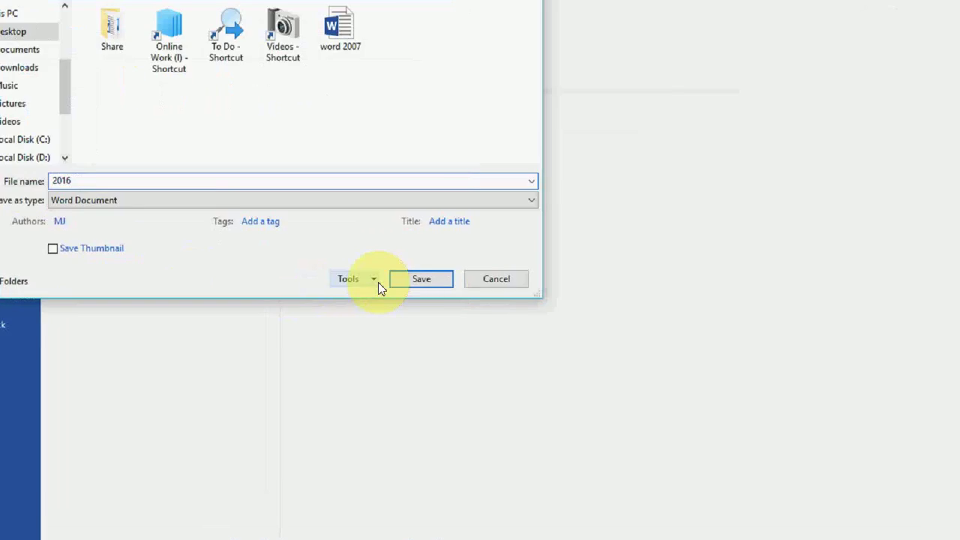
# Set a confirmed password to open in General Options and save the file as '2016'.
pyautogui.click(376, 280)
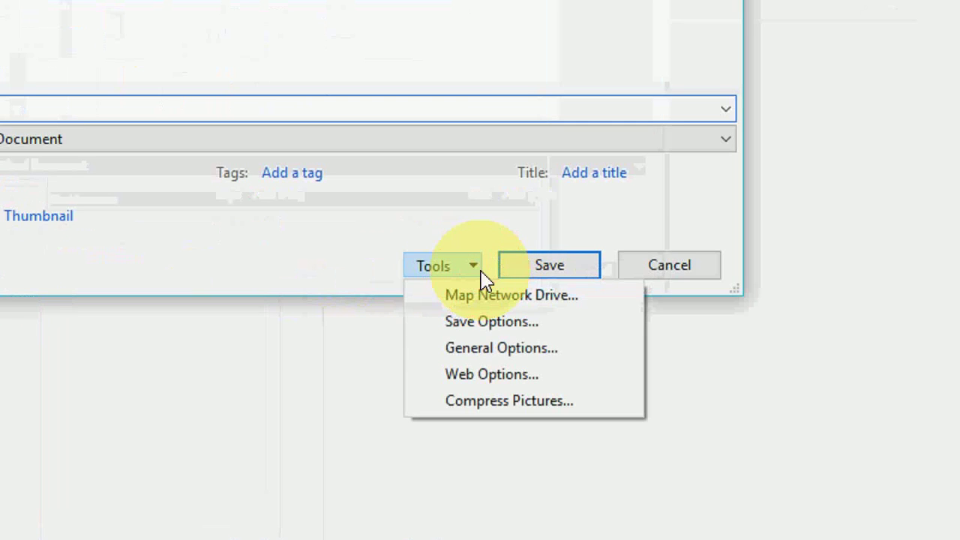
pyautogui.click(388, 330)
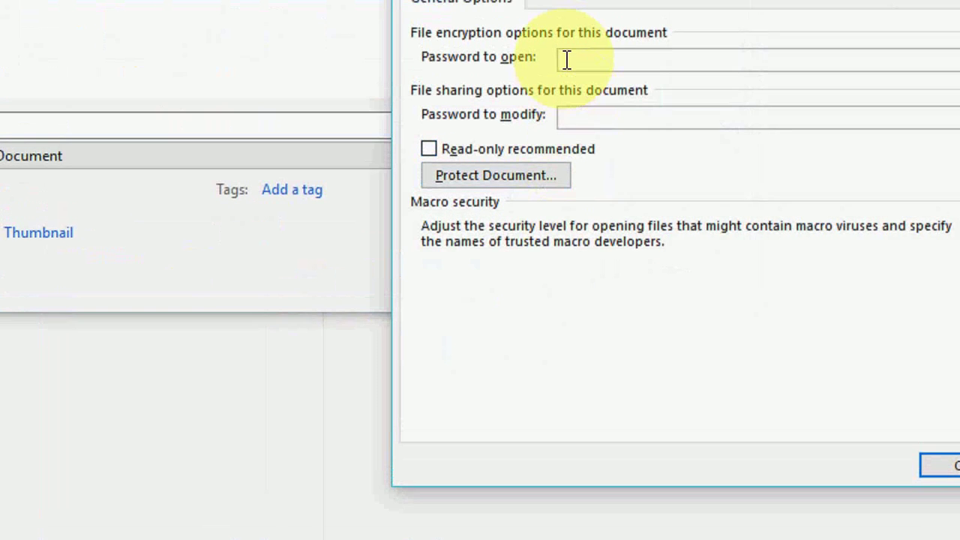
pyautogui.write('123')
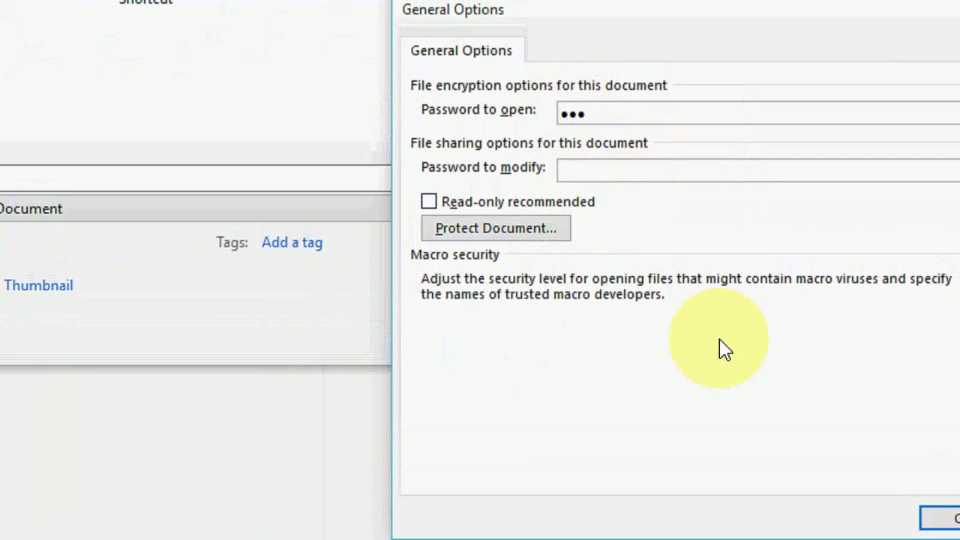
pyautogui.click(933, 510)
pyautogui.write('123')
pyautogui.click(632, 255)
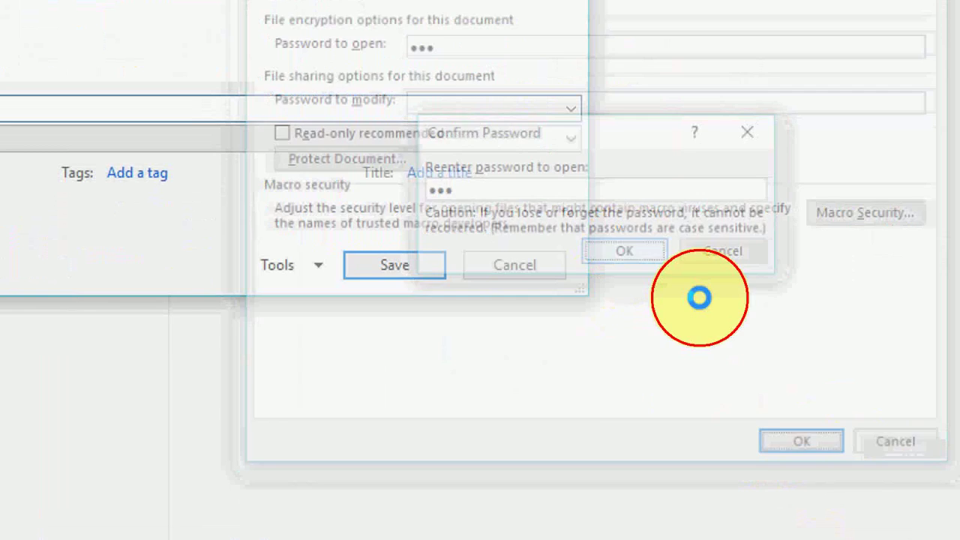
pyautogui.click(410, 272)
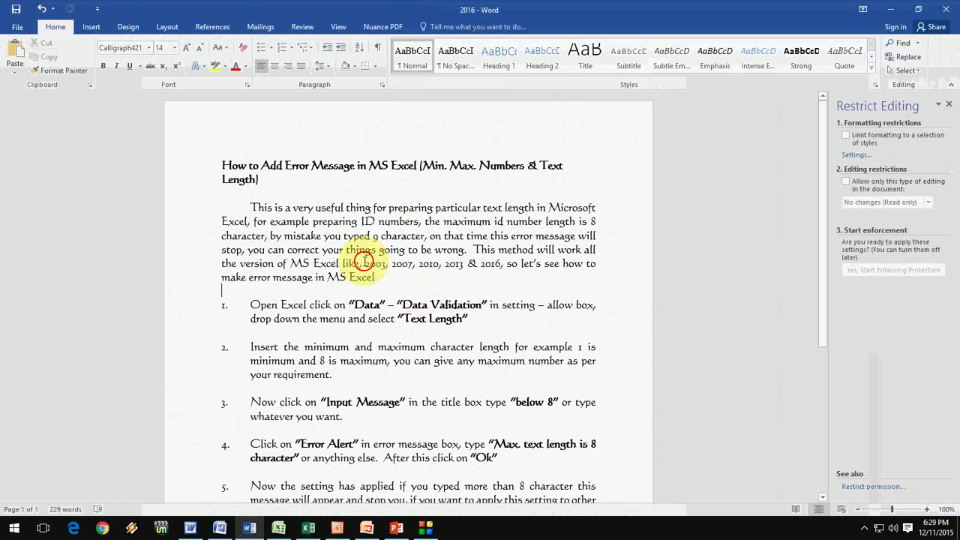
pyautogui.click(364, 260)
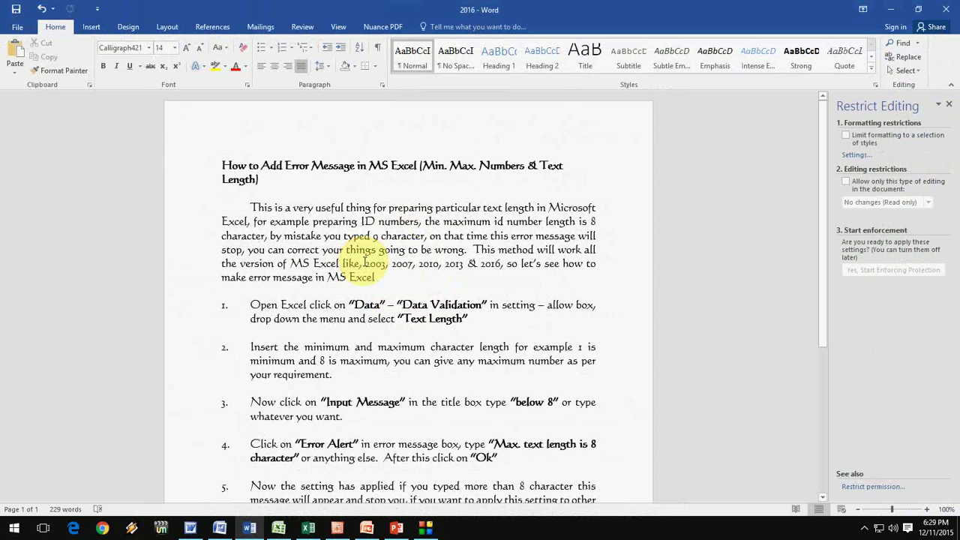
pyautogui.click(18, 28)
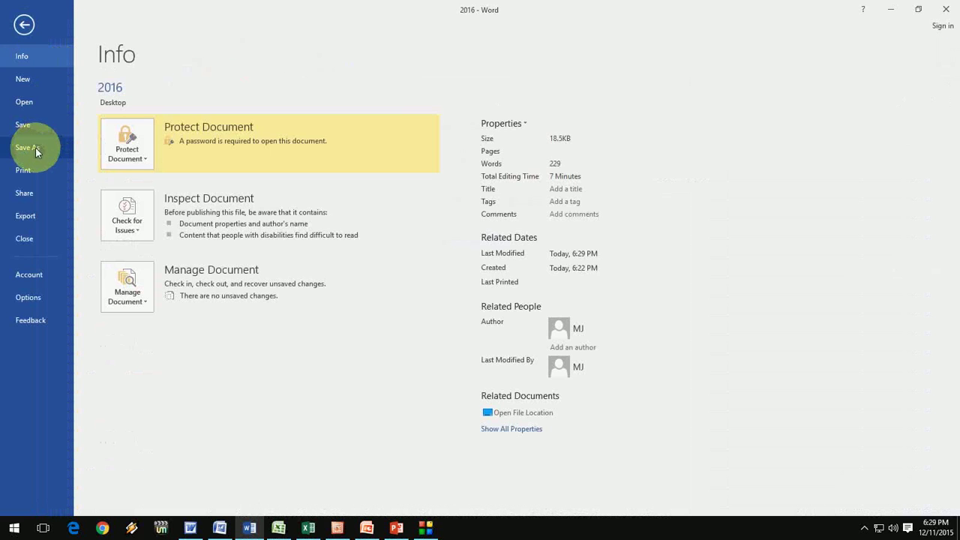
pyautogui.click(35, 148)
pyautogui.click(150, 188)
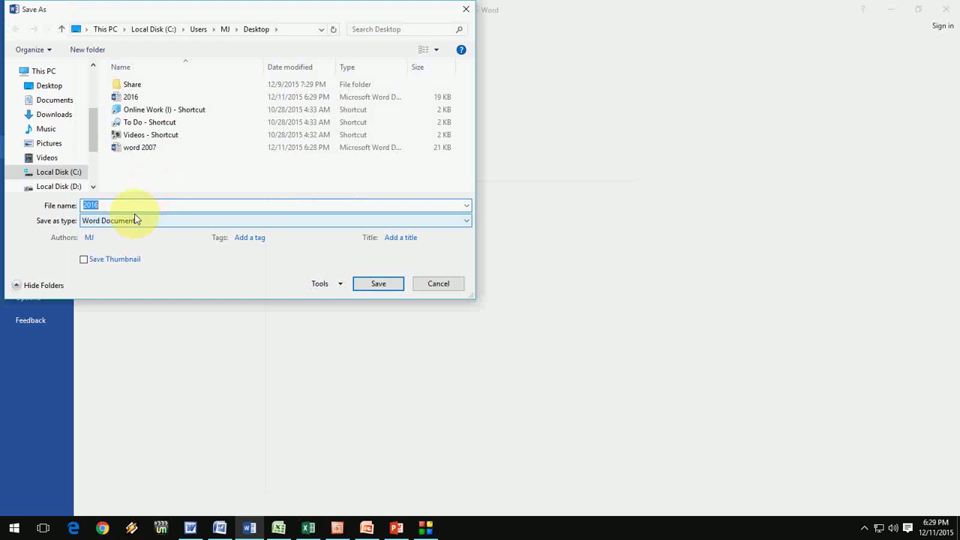
pyautogui.click(136, 209)
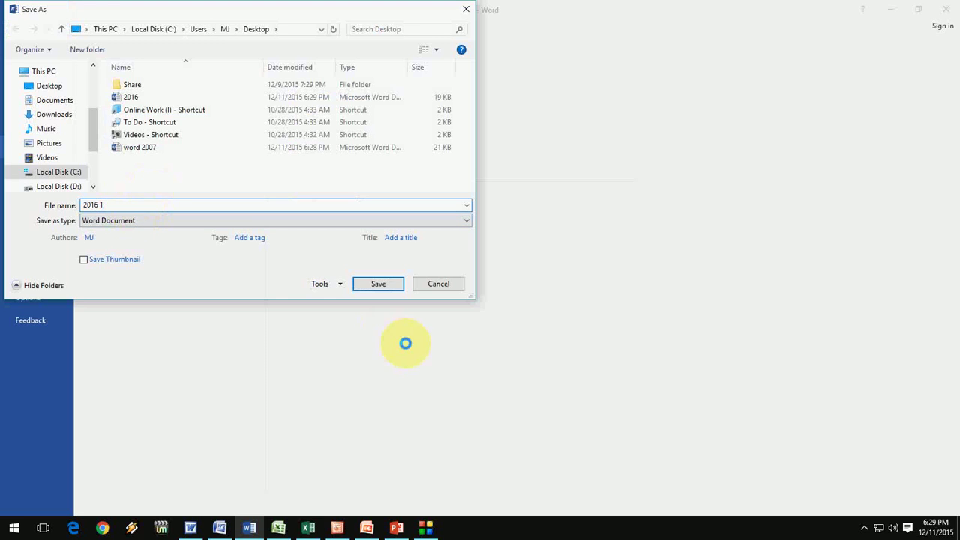
pyautogui.click(337, 285)
pyautogui.click(352, 325)
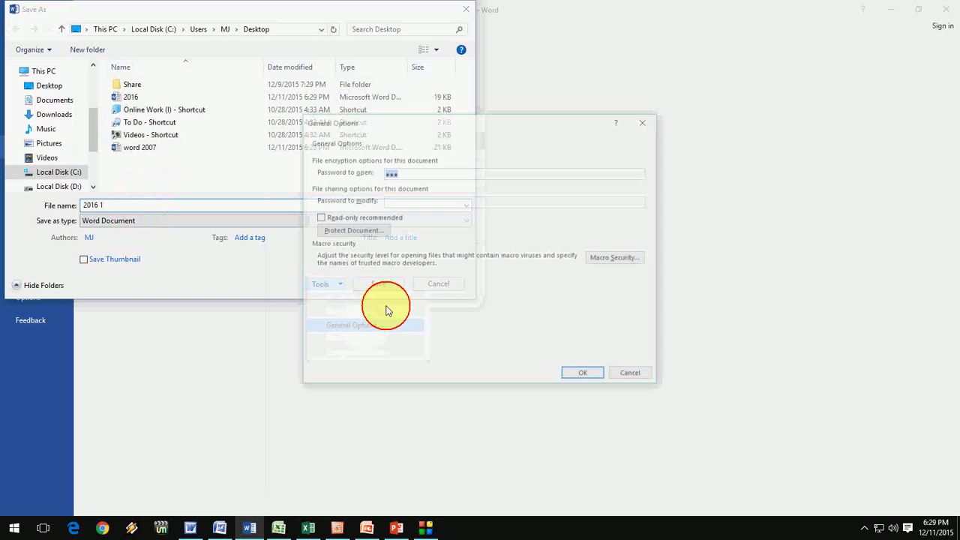
pyautogui.click(585, 376)
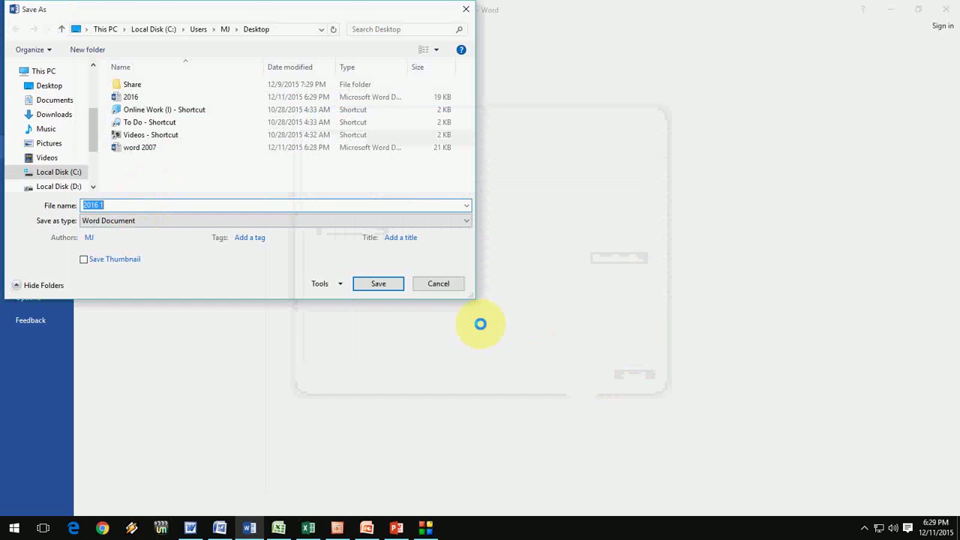
pyautogui.click(435, 289)
pyautogui.press('Escape')
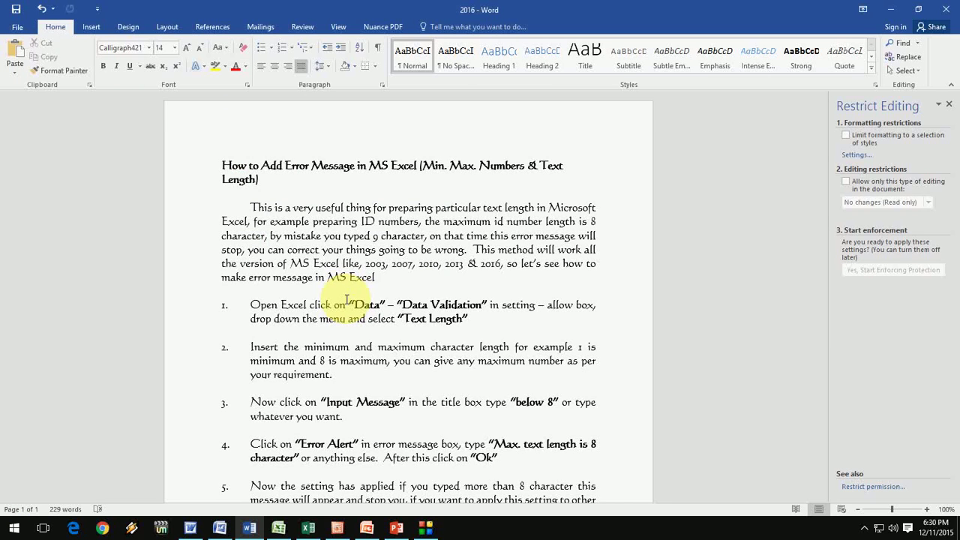
# Start saving Excel's Book1 to the Desktop, then cancel General Options and Save As without a password.
pyautogui.click(278, 528)
pyautogui.click(294, 270)
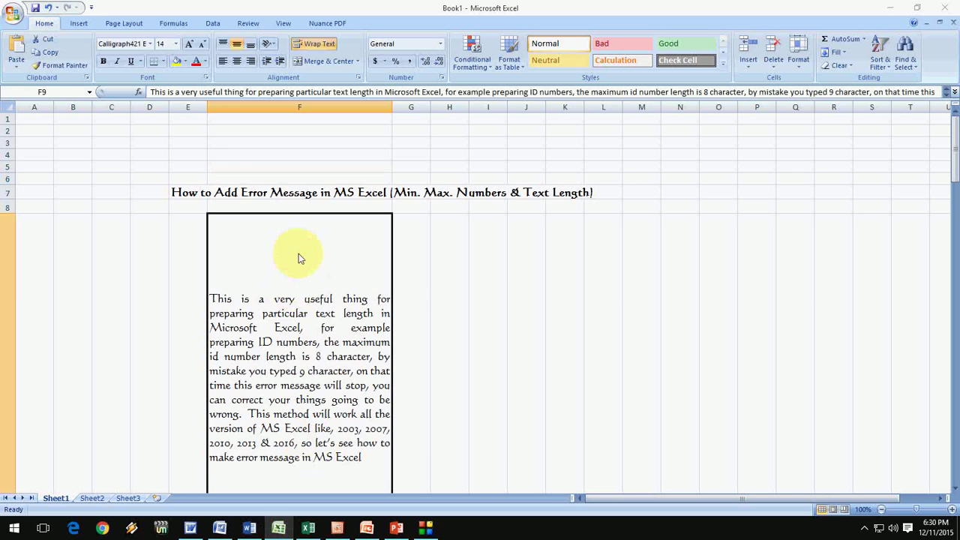
pyautogui.hotkey('ctrl', 's')
pyautogui.click(43, 87)
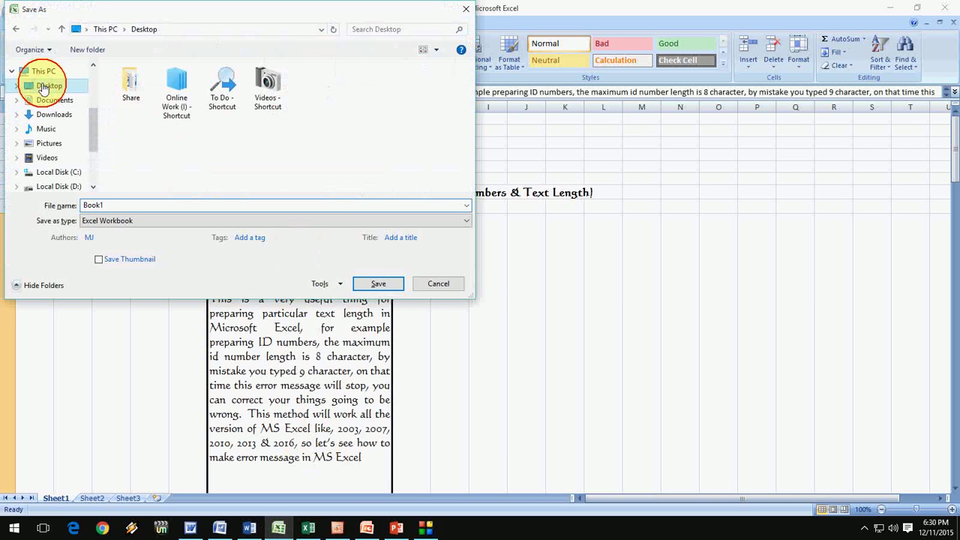
pyautogui.doubleClick(88, 205)
pyautogui.click(340, 285)
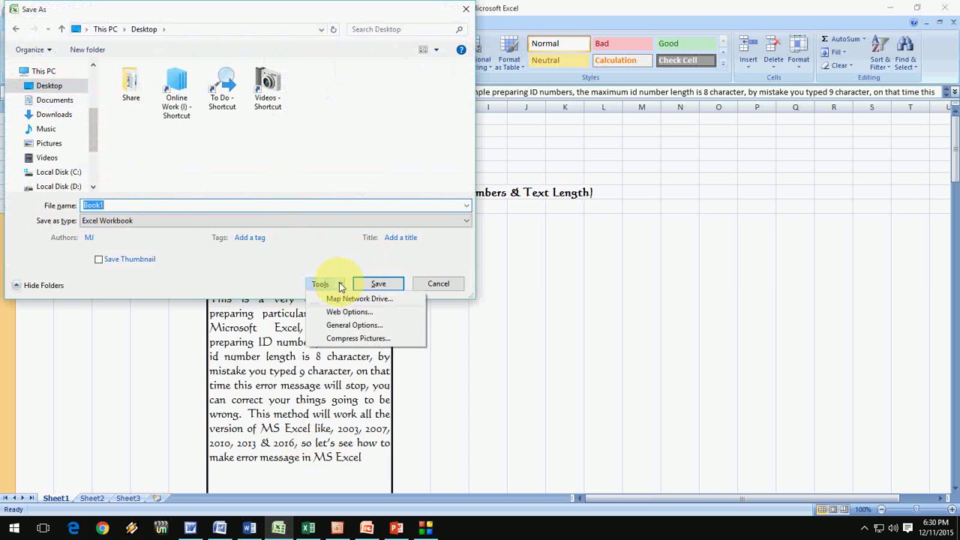
pyautogui.click(364, 323)
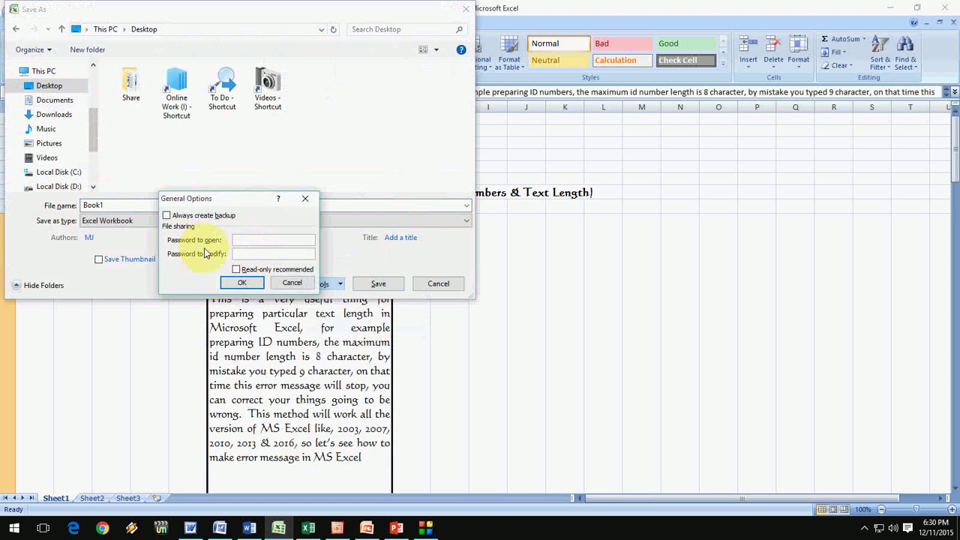
pyautogui.click(289, 284)
pyautogui.click(438, 283)
pyautogui.click(308, 529)
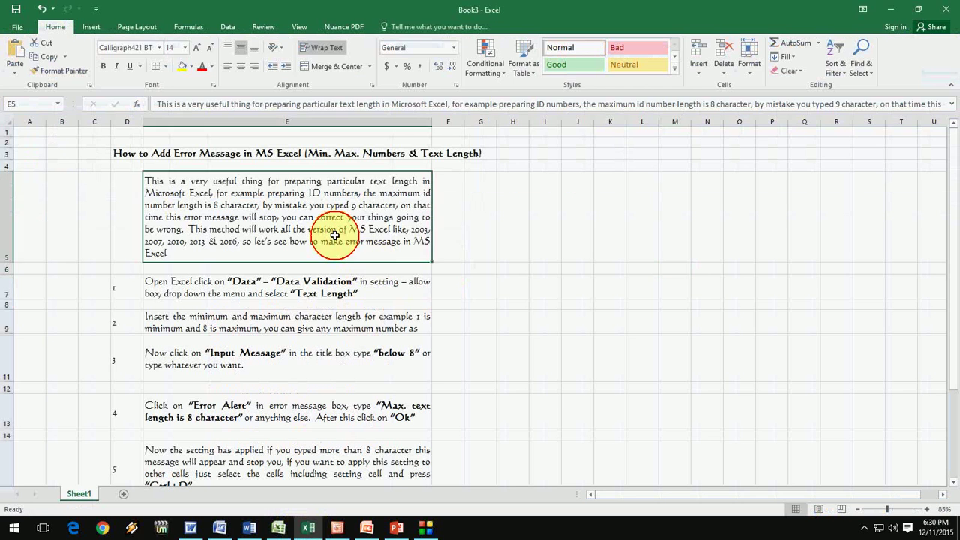
pyautogui.click(161, 188)
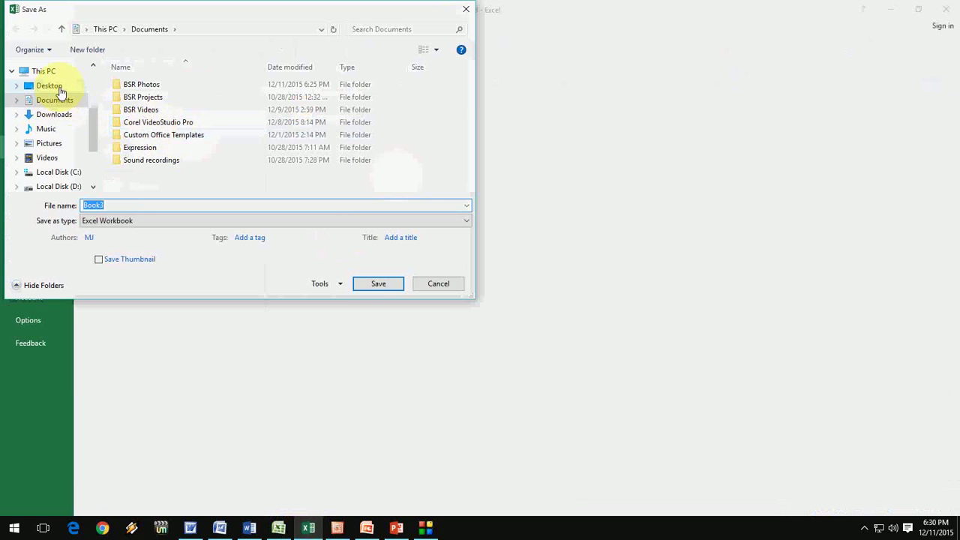
pyautogui.click(50, 86)
pyautogui.click(339, 288)
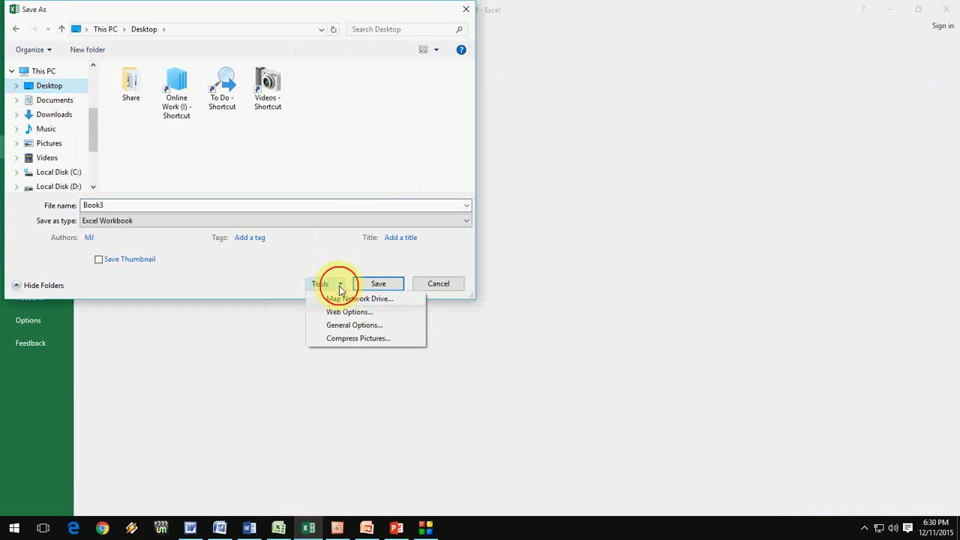
pyautogui.click(383, 324)
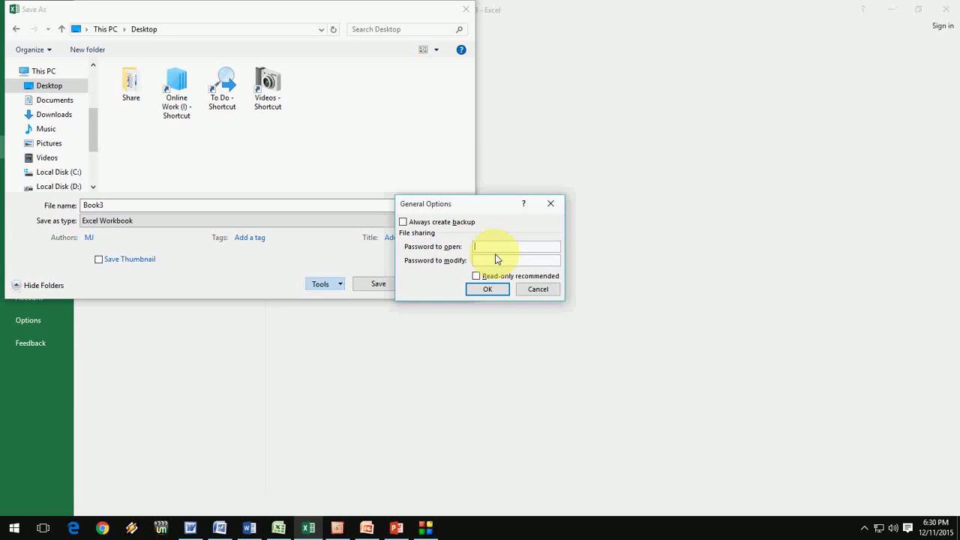
pyautogui.click(540, 290)
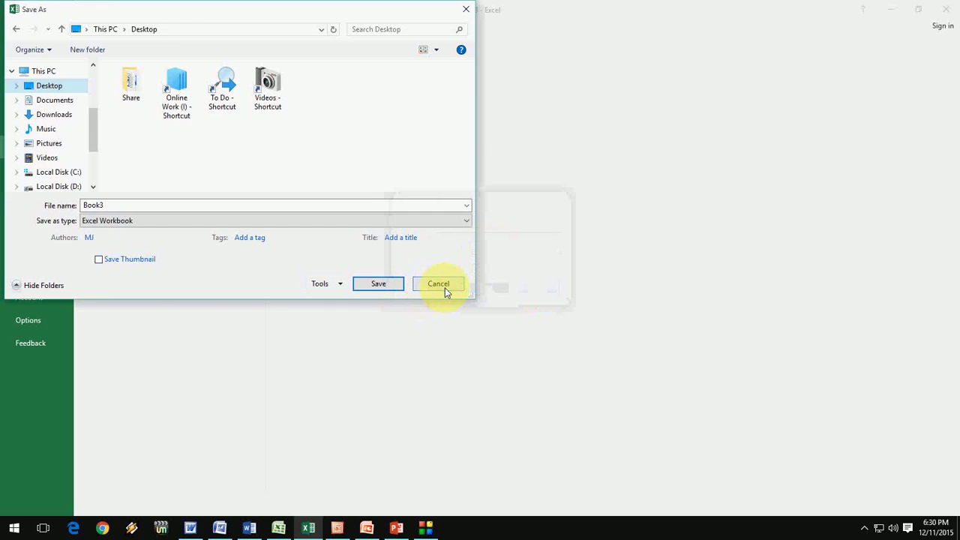
pyautogui.click(445, 287)
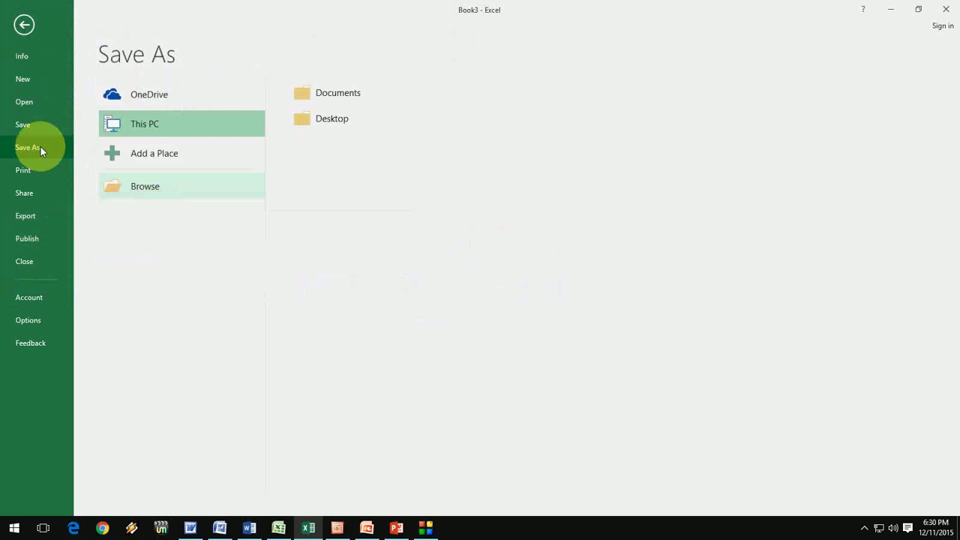
pyautogui.press('Escape')
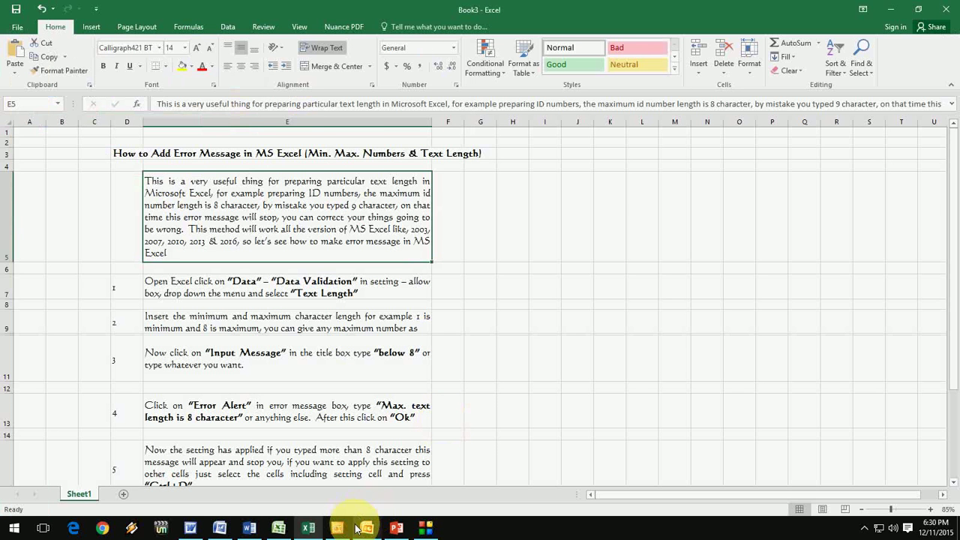
# Give the PowerPoint 2003 presentation a confirmed password to open, then bring up the 2007 copy.
pyautogui.click(338, 528)
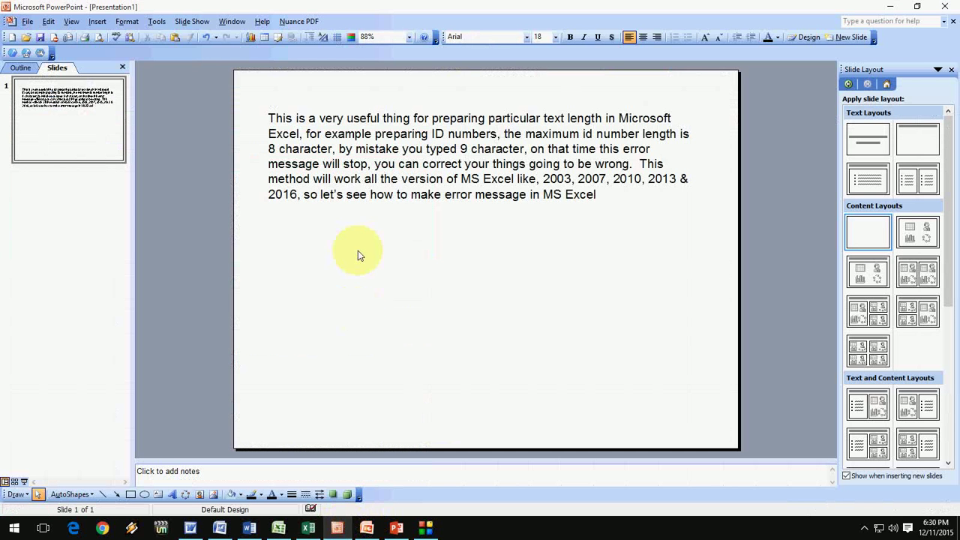
pyautogui.click(157, 21)
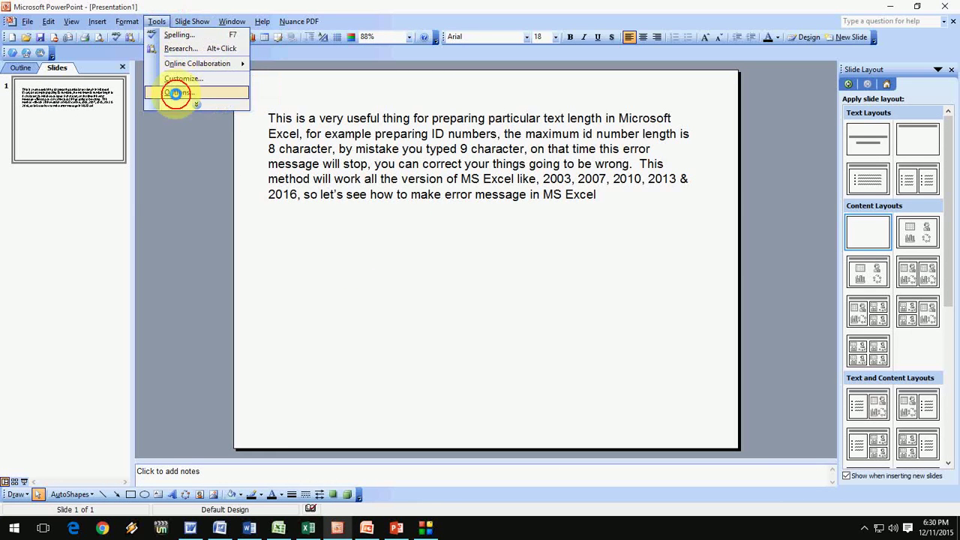
pyautogui.click(173, 93)
pyautogui.click(463, 196)
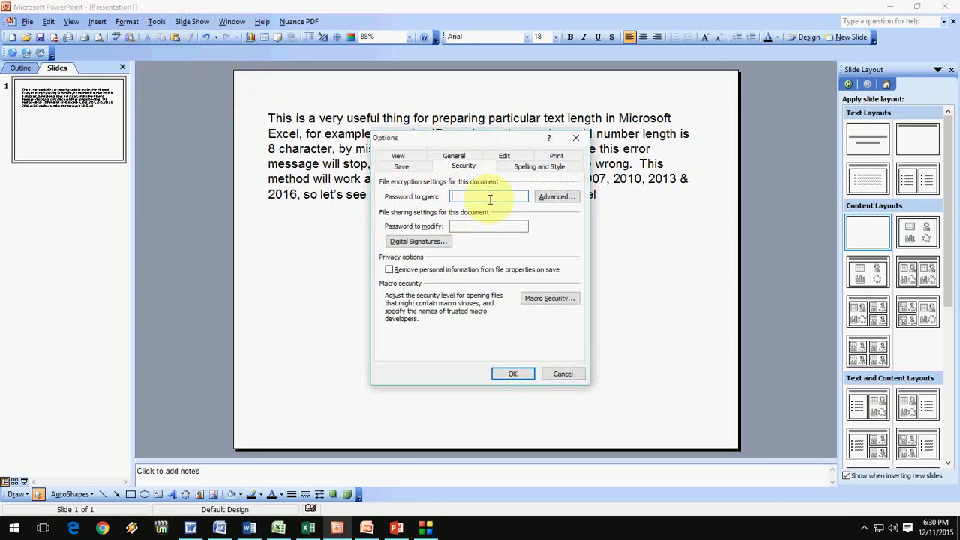
pyautogui.write('123')
pyautogui.click(513, 374)
pyautogui.write('123')
pyautogui.click(489, 295)
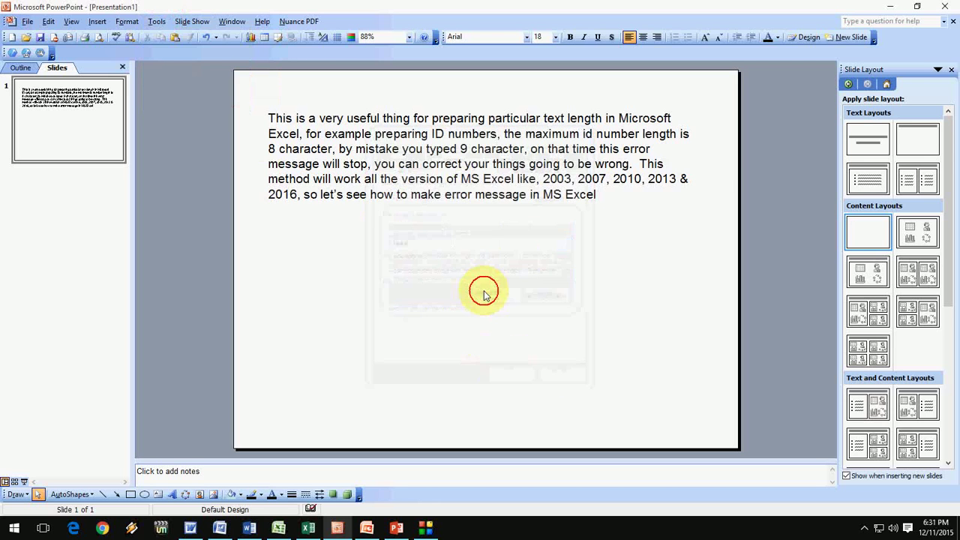
pyautogui.click(366, 528)
pyautogui.click(363, 269)
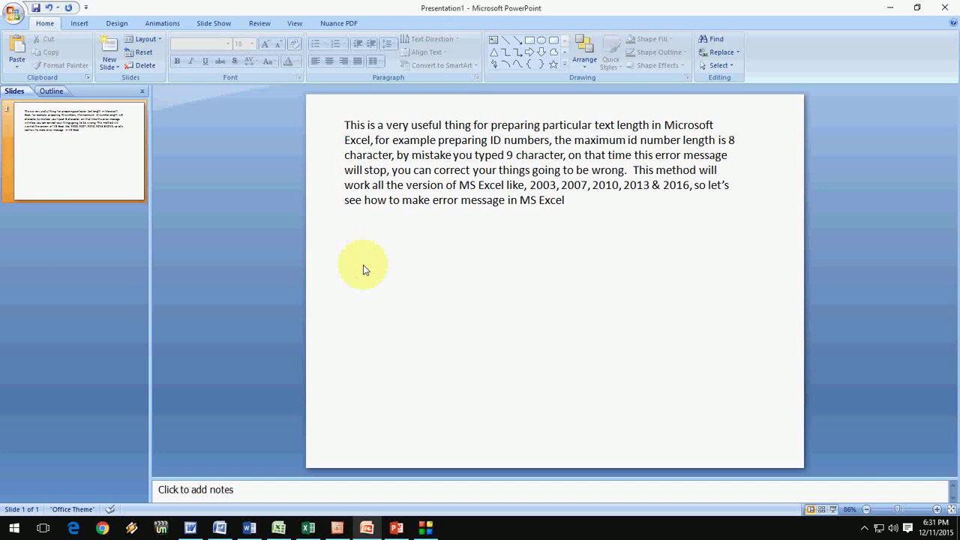
pyautogui.hotkey('ctrl', 's')
pyautogui.click(66, 99)
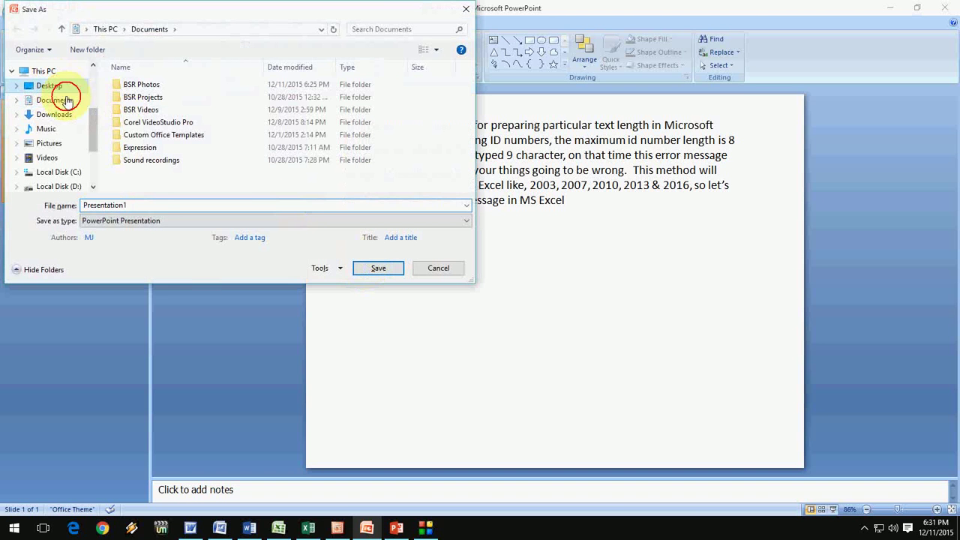
pyautogui.click(329, 268)
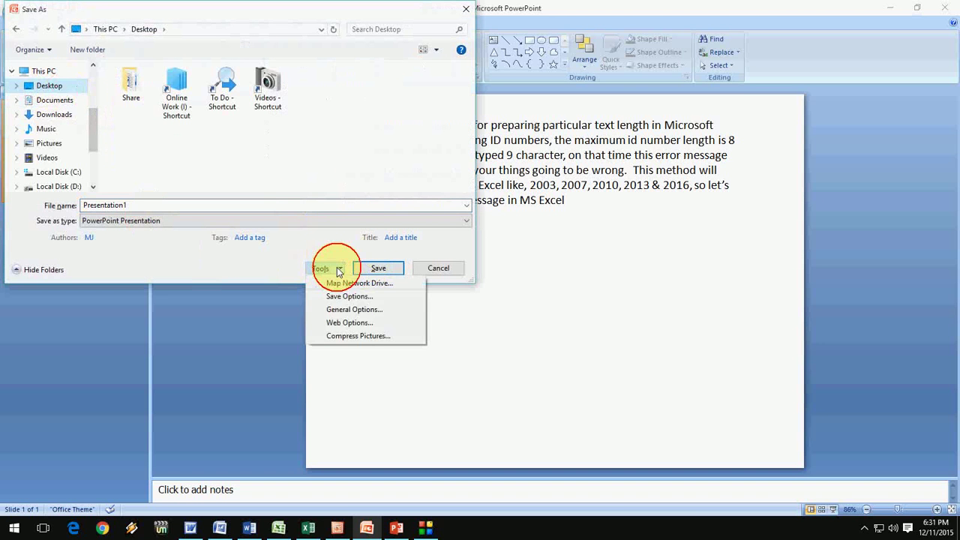
pyautogui.click(352, 310)
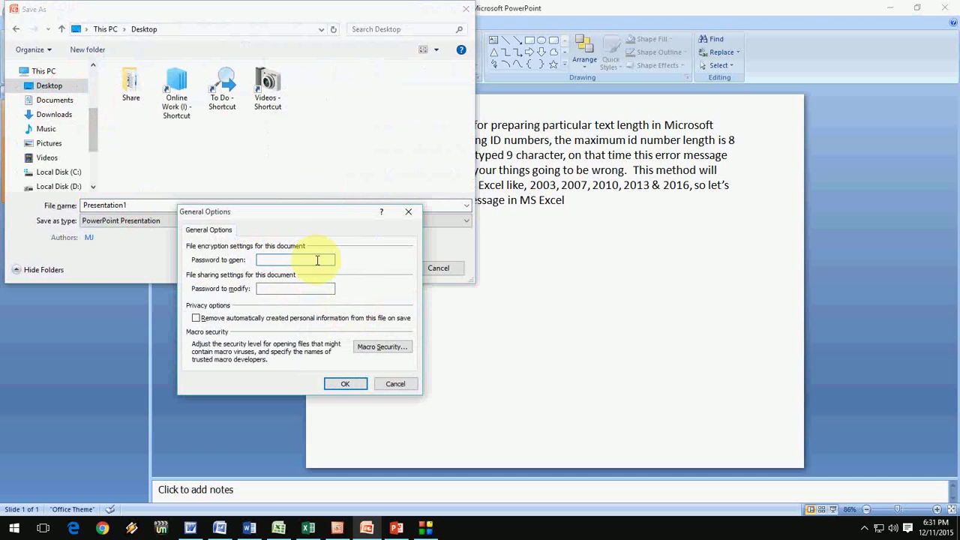
pyautogui.click(394, 383)
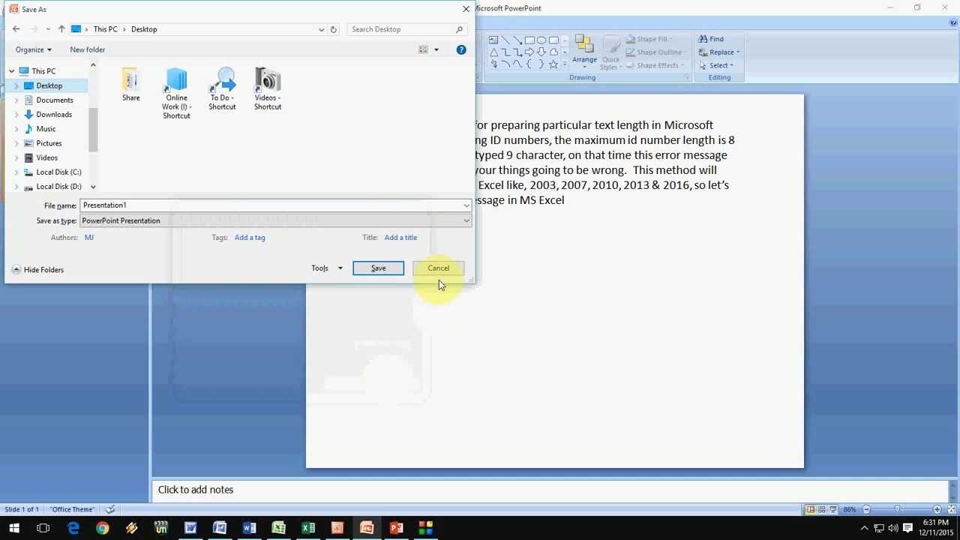
pyautogui.click(439, 272)
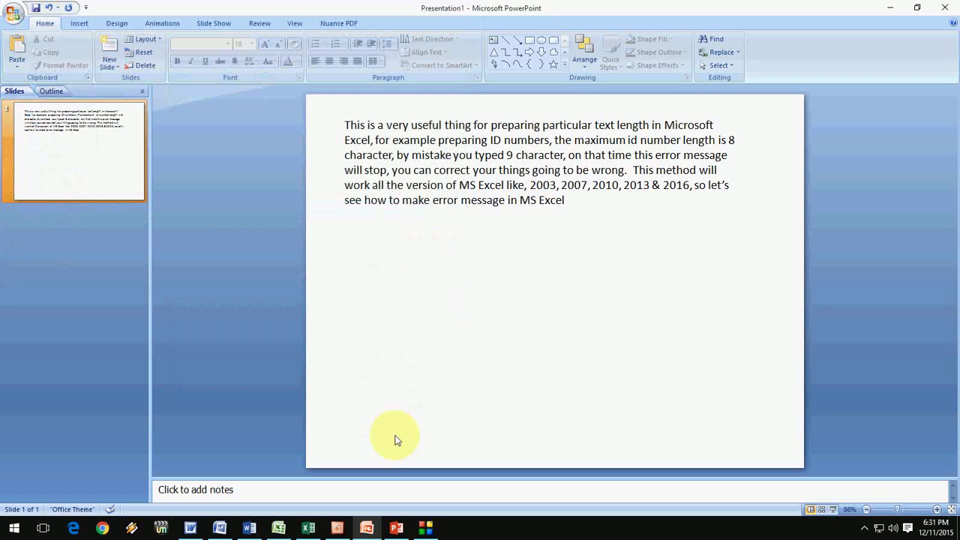
pyautogui.click(396, 528)
# Open Save As > Browse for the PowerPoint 2016 presentation, then cancel General Options and the file browser.
pyautogui.click(361, 223)
pyautogui.click(358, 270)
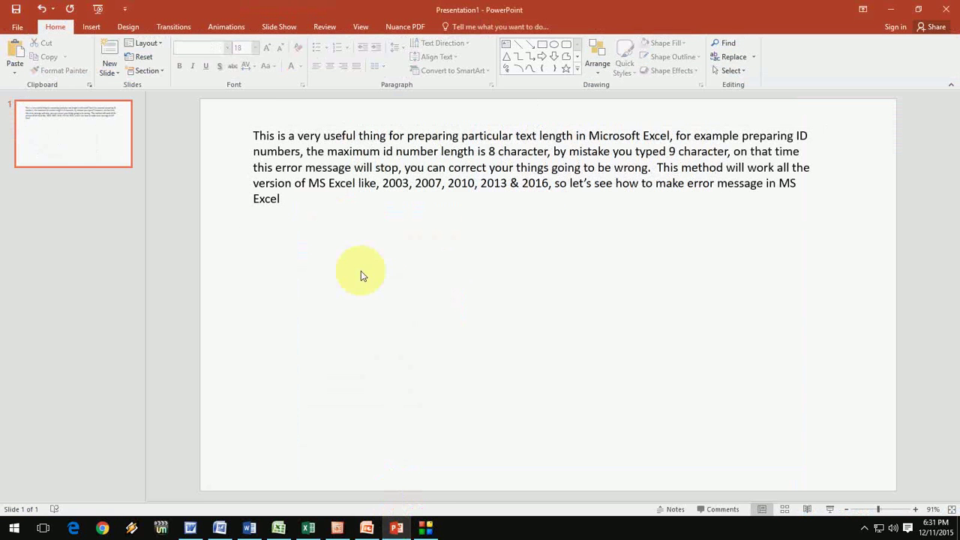
pyautogui.hotkey('ctrl', 's')
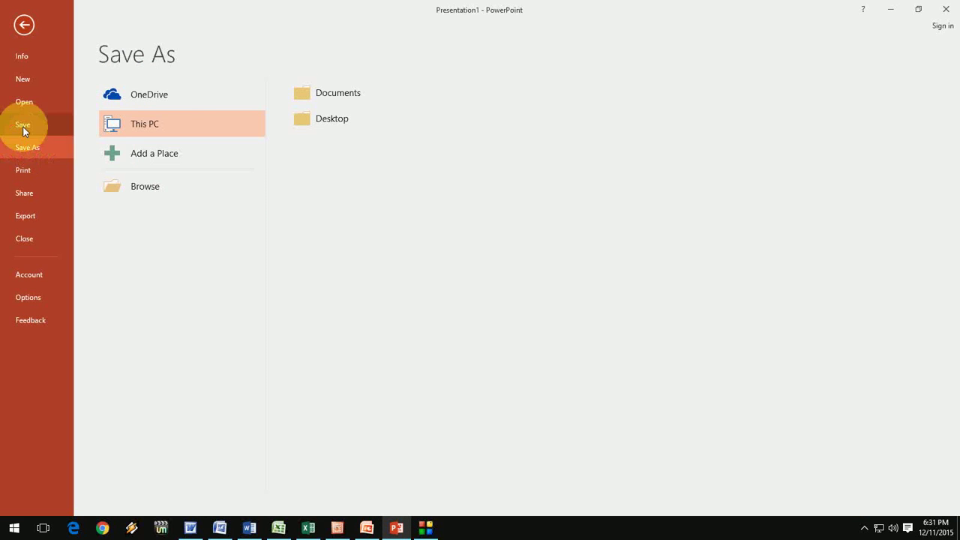
pyautogui.click(168, 188)
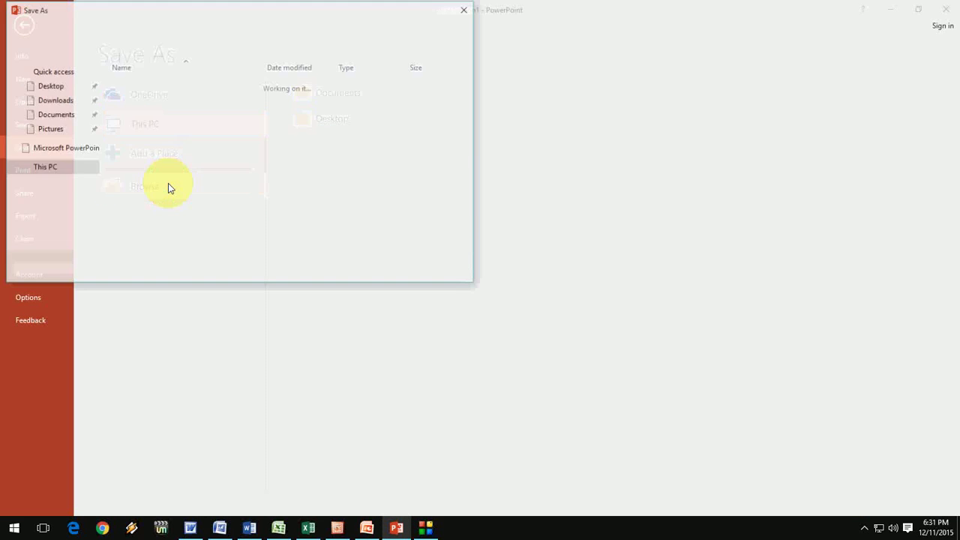
pyautogui.click(335, 268)
pyautogui.click(354, 310)
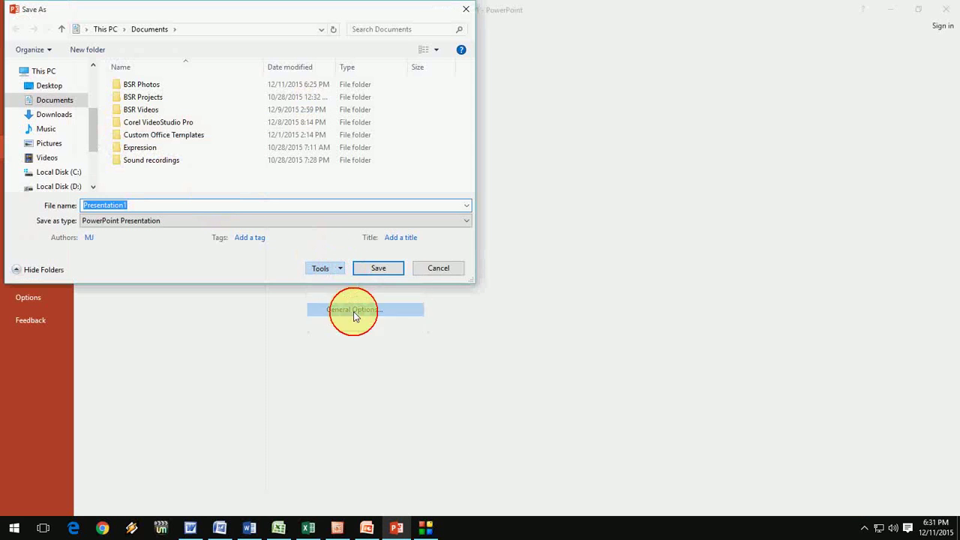
pyautogui.click(347, 214)
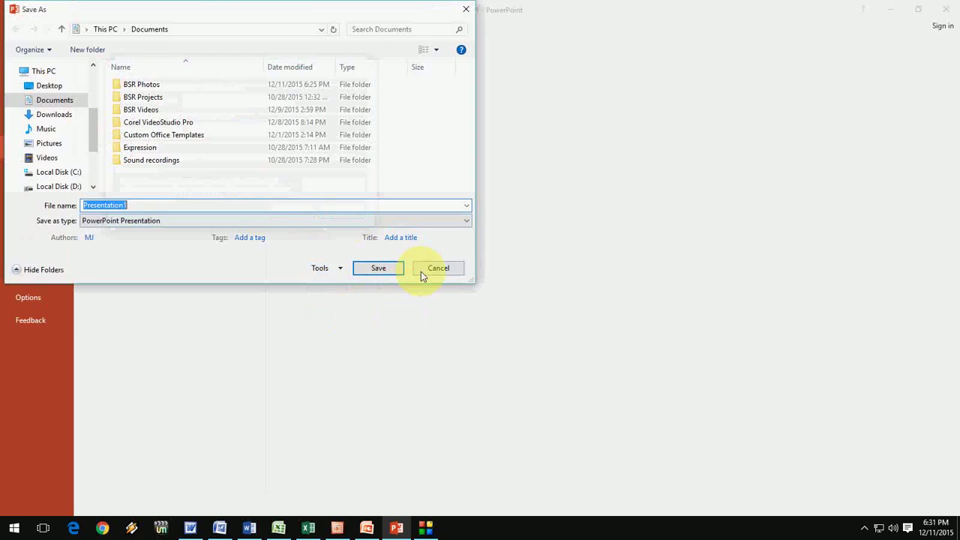
pyautogui.click(423, 270)
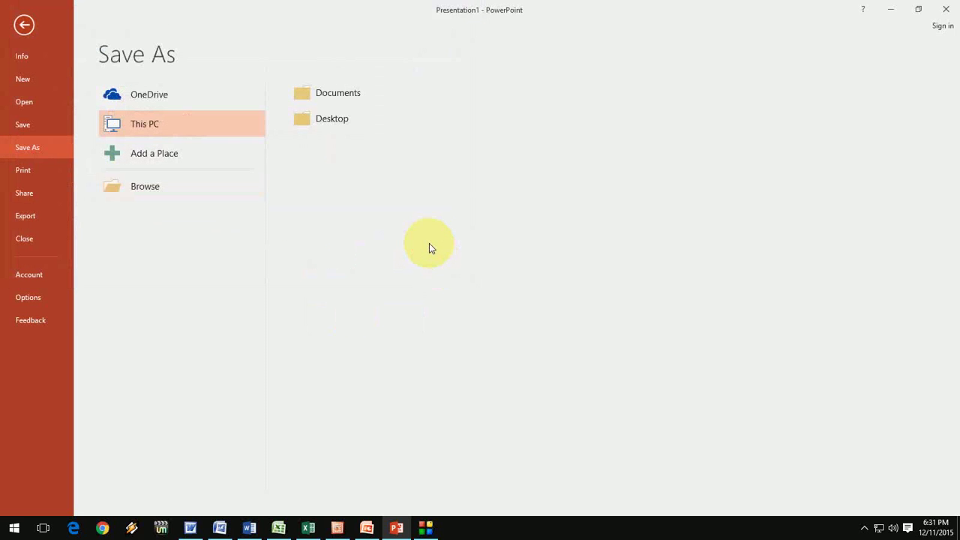